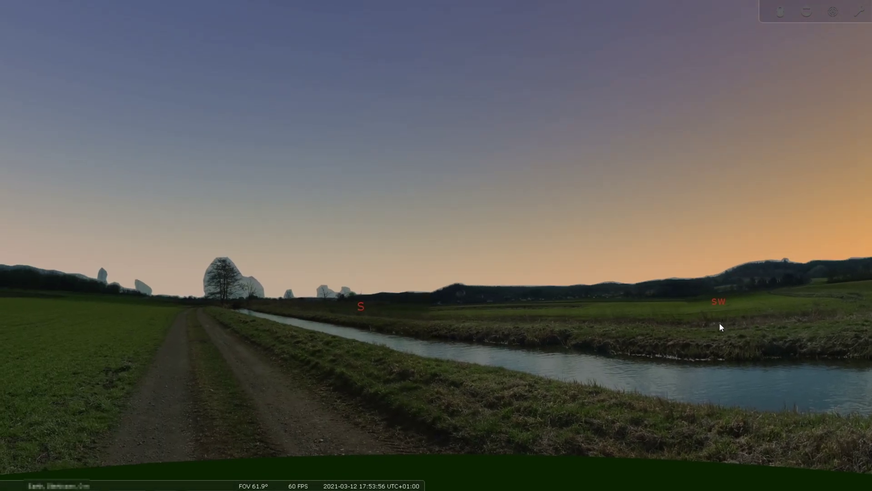
Pan the Stellarium view southeast across the field landscape.
{"action": "left_click_drag", "start_coordinate": [367, 329], "coordinate": [582, 301]}
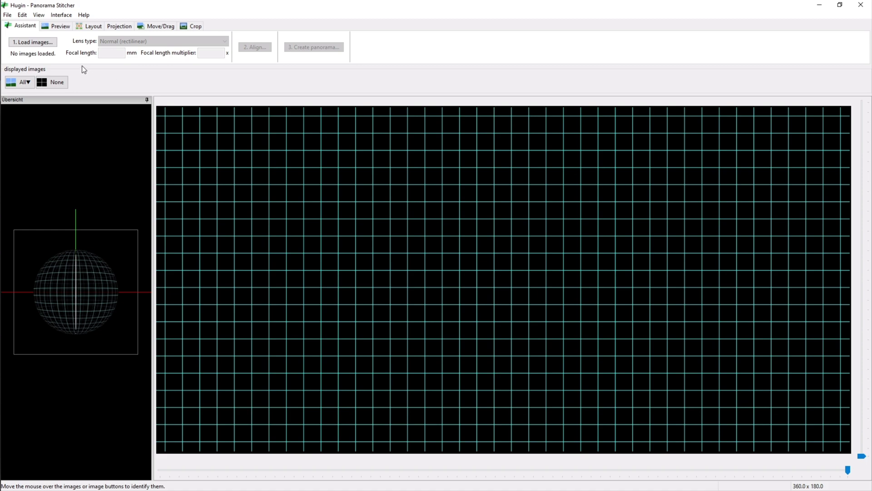
Load photos RIMG0020 through RIMG0035 from the Desktop landscape1 folder into Hugin.
{"action": "left_click", "coordinate": [49, 44]}
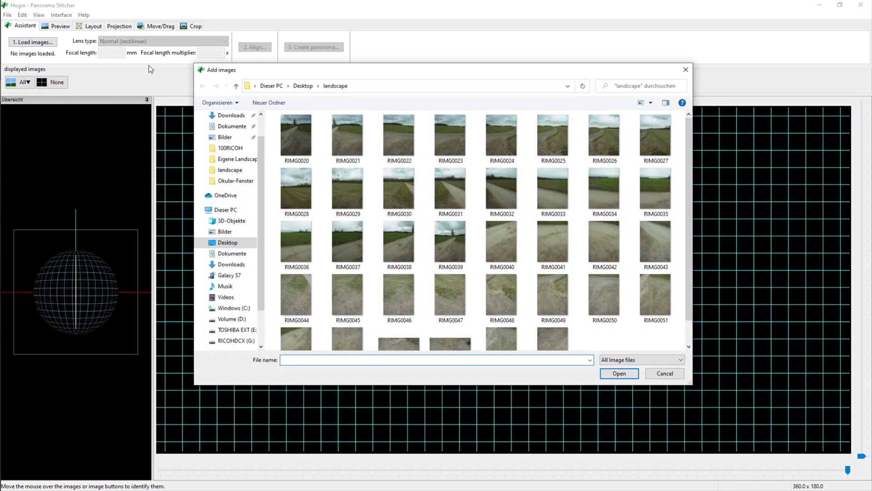
{"action": "left_click", "coordinate": [301, 85]}
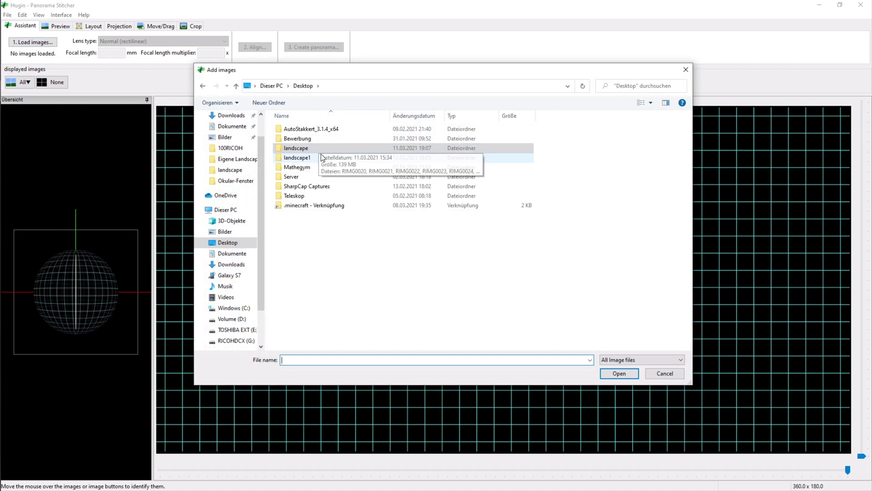
{"action": "double_click", "coordinate": [320, 156]}
{"action": "left_click", "coordinate": [293, 134]}
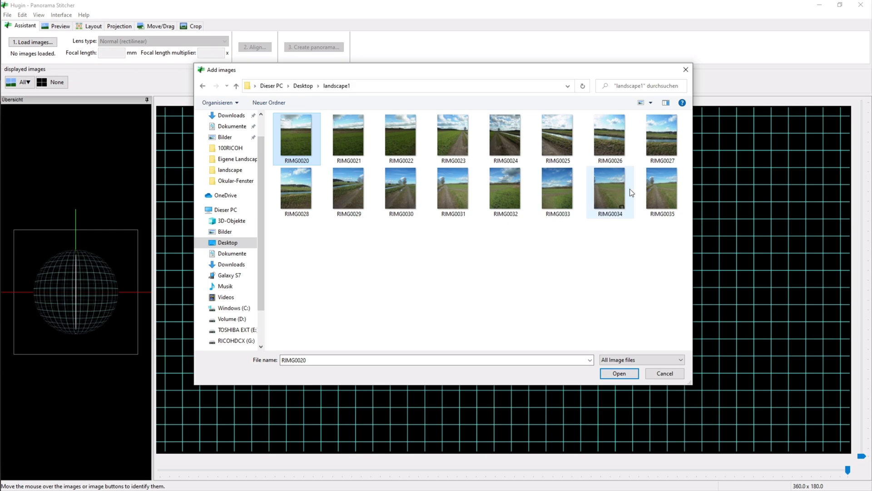
{"action": "left_click", "coordinate": [654, 194], "text": "shift"}
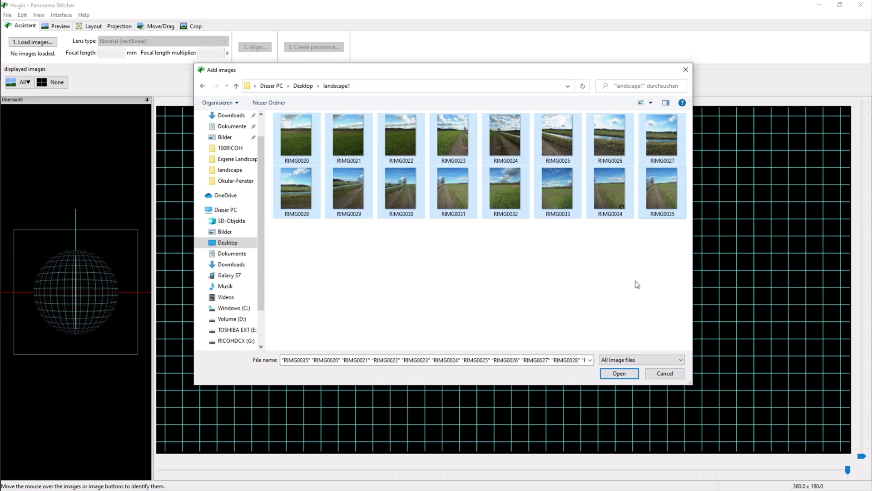
{"action": "left_click", "coordinate": [619, 373]}
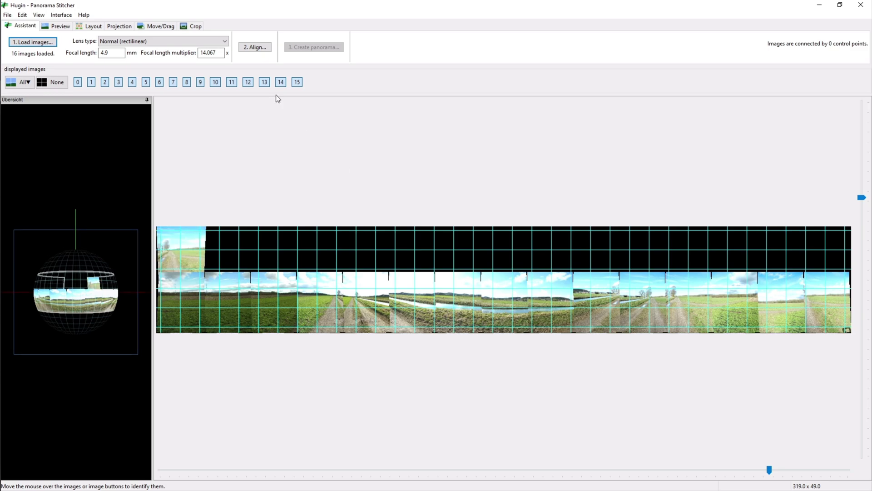
Run an initial alignment and widen the preview to the full 360 degrees.
{"action": "left_click", "coordinate": [256, 48]}
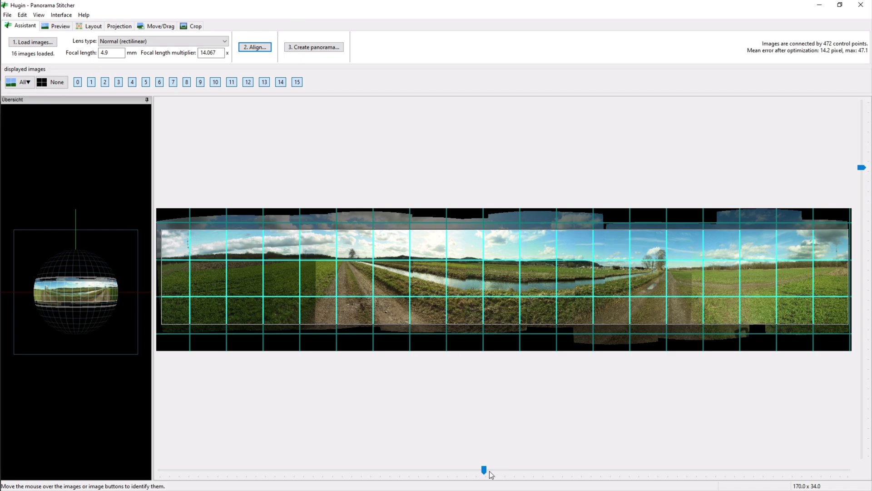
{"action": "left_click_drag", "start_coordinate": [489, 473], "coordinate": [847, 469]}
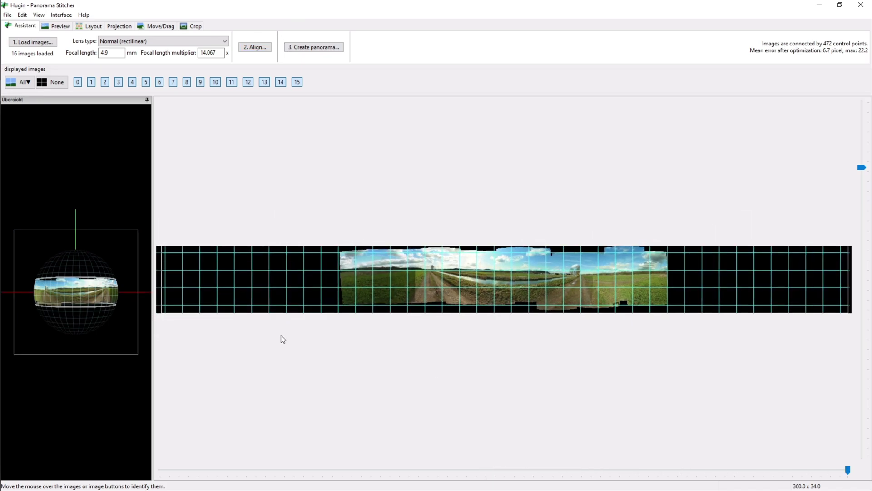
{"action": "left_click_drag", "start_coordinate": [89, 300], "coordinate": [64, 301]}
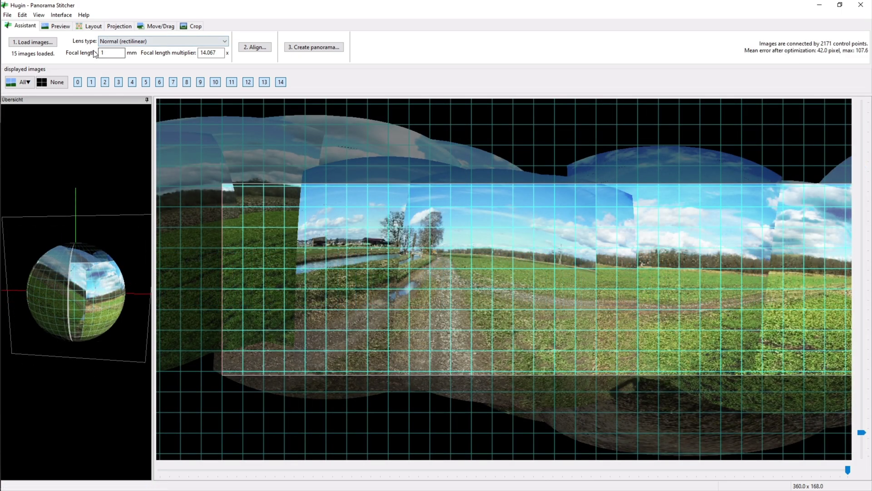
Set the focal length to 2 mm and re-align, giving 2171 control points.
{"action": "type", "text": "1"}
{"action": "left_click", "coordinate": [255, 47]}
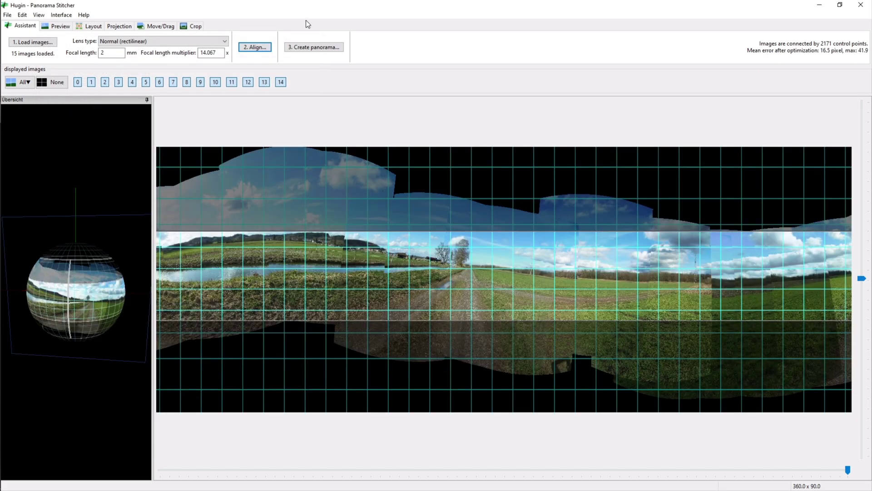
{"action": "left_click_drag", "start_coordinate": [97, 200], "coordinate": [75, 264]}
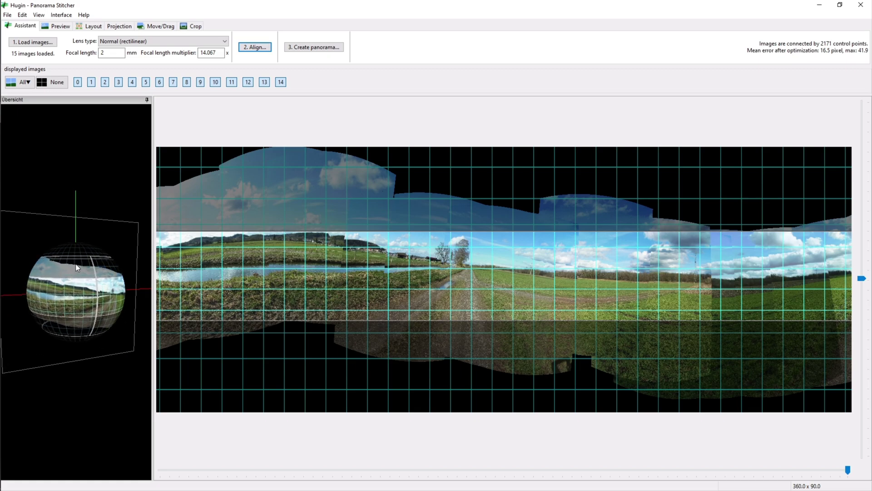
{"action": "scroll", "coordinate": [104, 227], "scroll_direction": "up", "scroll_amount": 4}
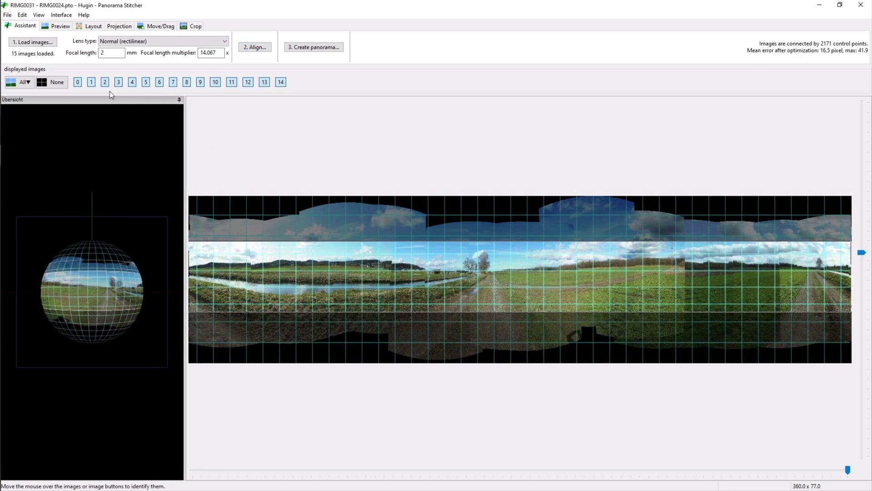
Use Identify in the preview to add a fence control point between images 9 and 10.
{"action": "left_click", "coordinate": [64, 27]}
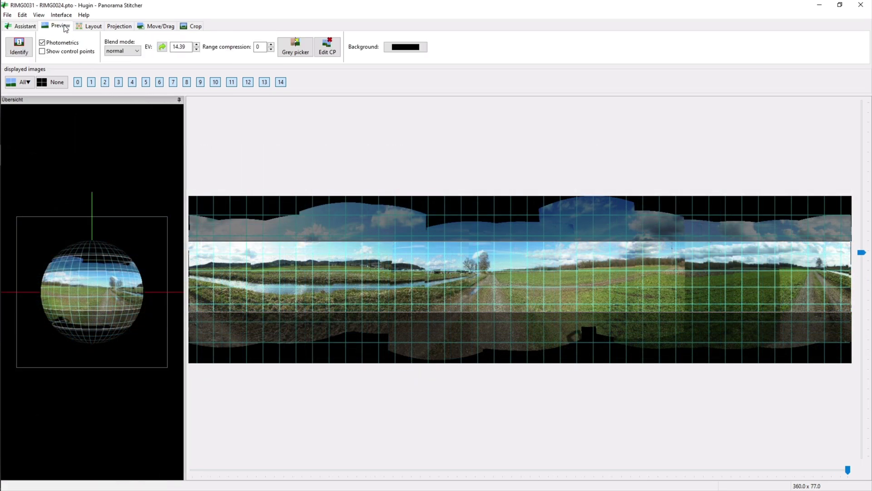
{"action": "left_click", "coordinate": [27, 49]}
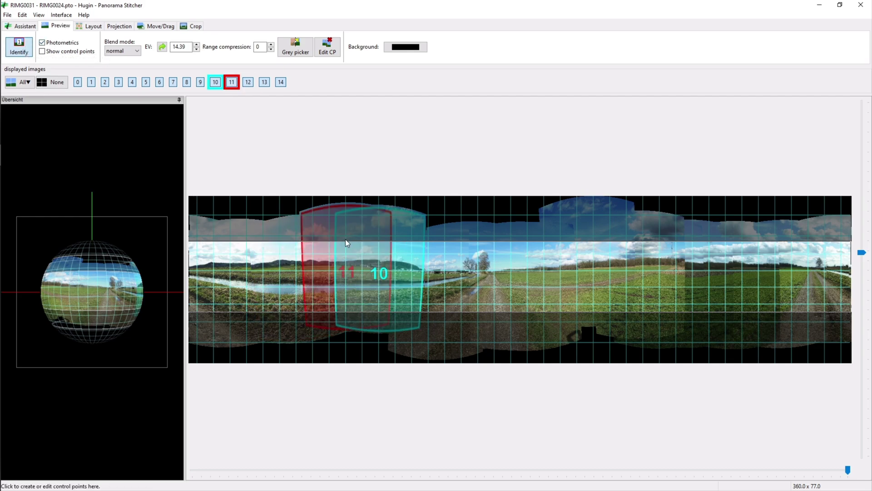
{"action": "left_click", "coordinate": [407, 275]}
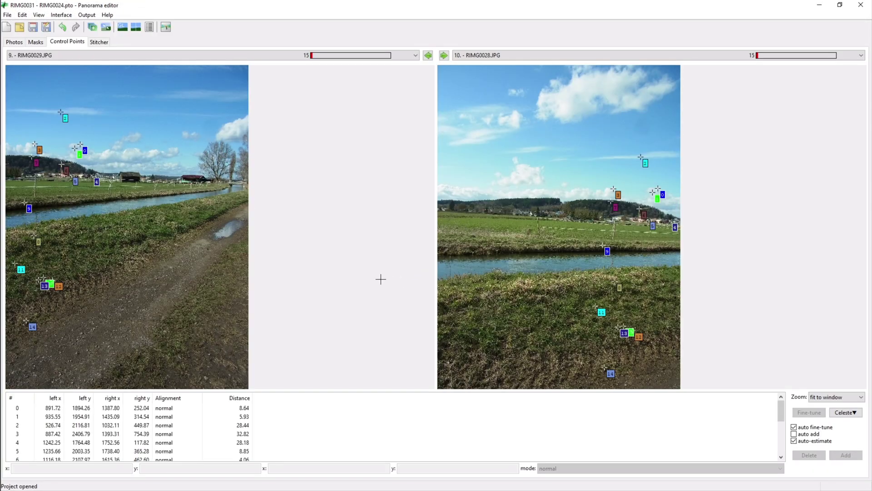
{"action": "left_click", "coordinate": [42, 181]}
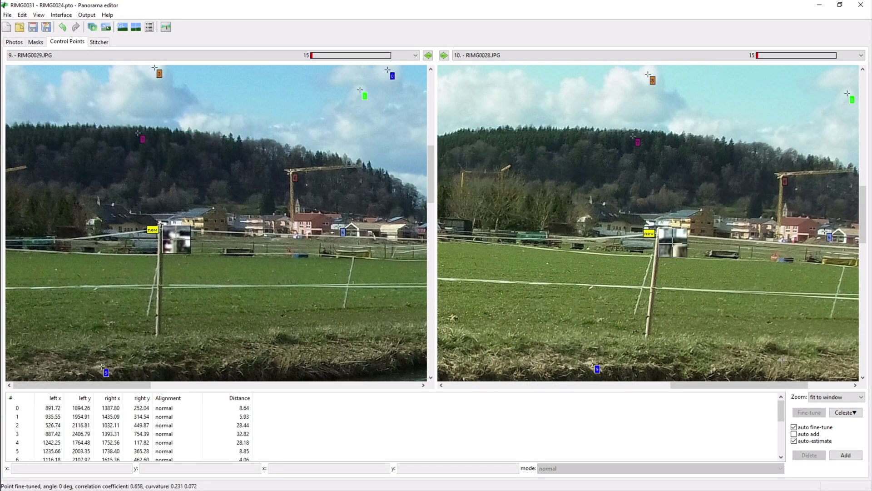
{"action": "left_click", "coordinate": [845, 455]}
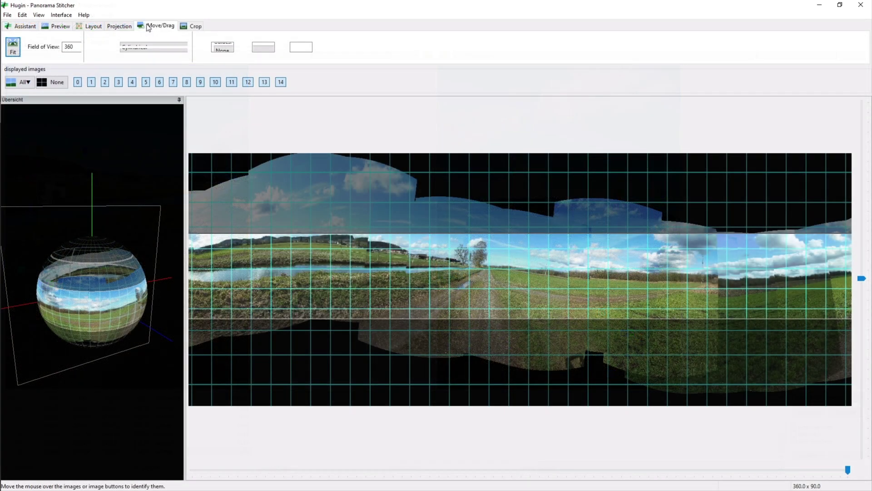
Straighten the panorama in Move/Drag, narrowing the preview to 360 × 77 degrees.
{"action": "left_click", "coordinate": [149, 26]}
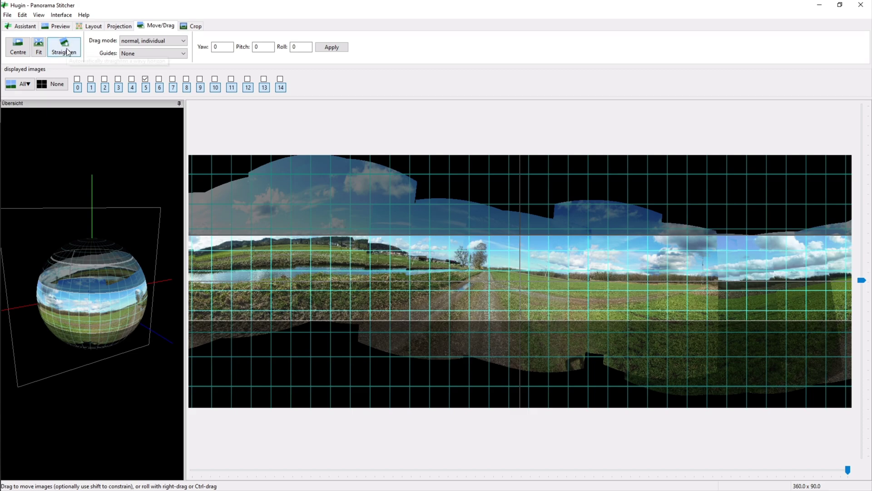
{"action": "left_click", "coordinate": [67, 51]}
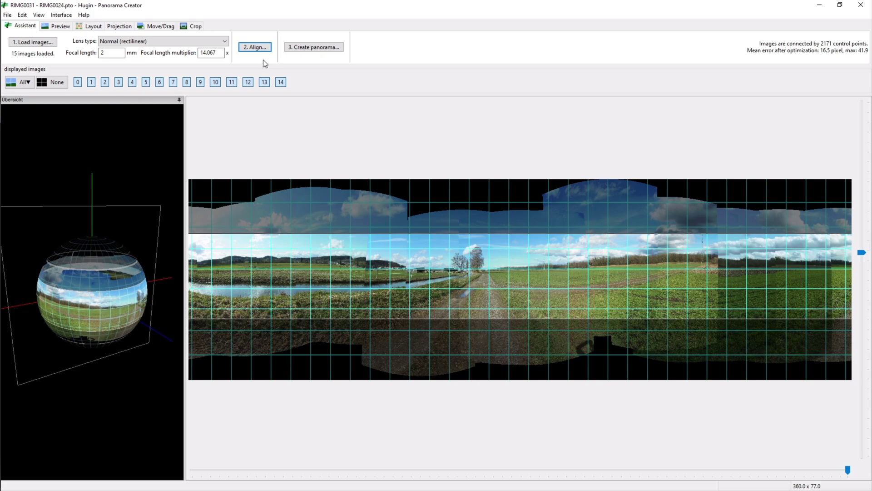
Choose PNG as the panorama output format and confirm the stitch settings.
{"action": "left_click", "coordinate": [316, 48]}
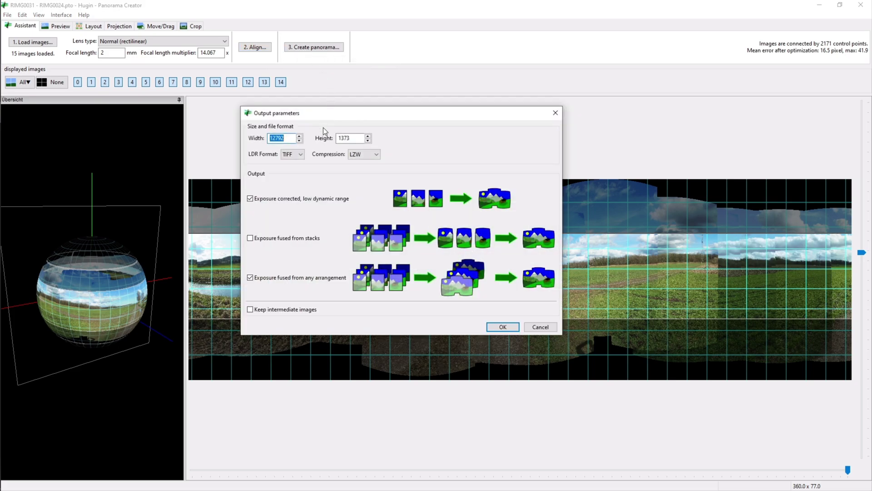
{"action": "left_click", "coordinate": [301, 154]}
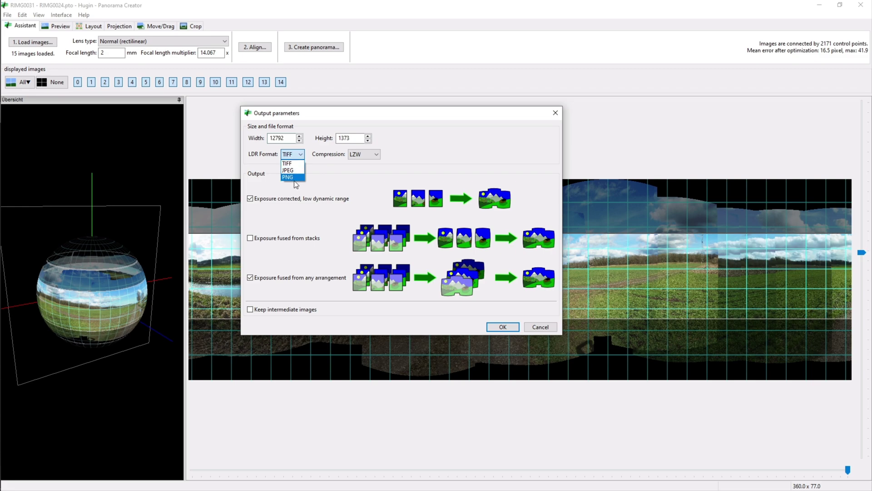
{"action": "left_click", "coordinate": [293, 177]}
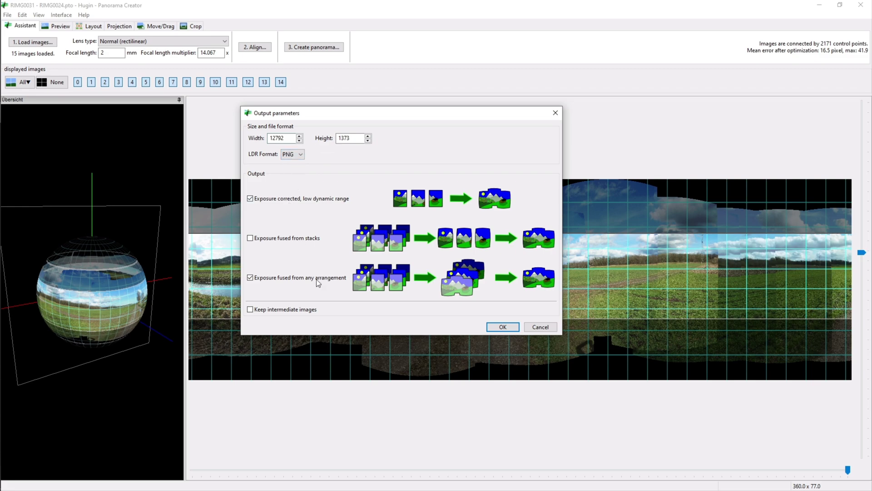
{"action": "left_click", "coordinate": [503, 327]}
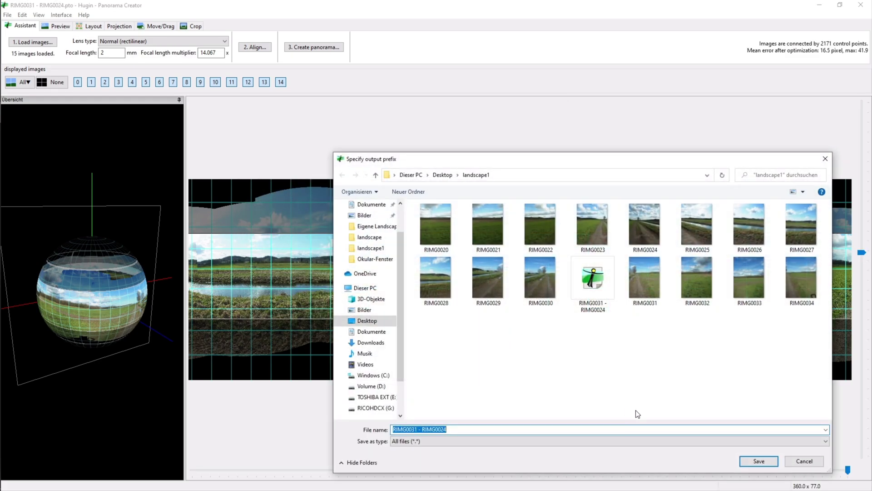
Save with output prefix 'field' to start stitching, moving the Batch Processor window aside.
{"action": "type", "text": "field"}
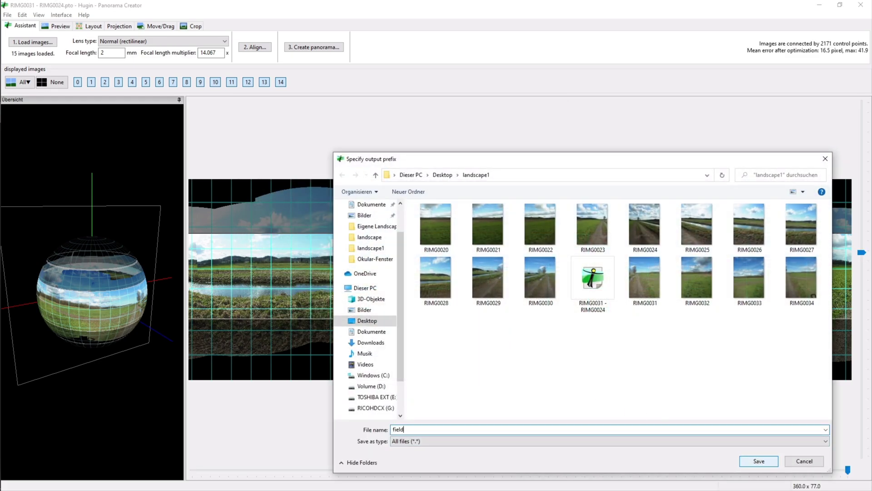
{"action": "left_click", "coordinate": [758, 460]}
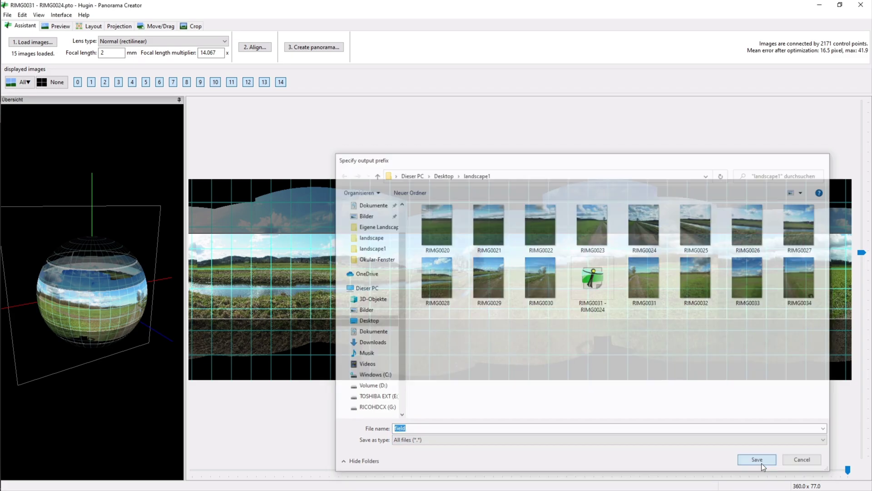
{"action": "mouse_move", "coordinate": [2, 173]}
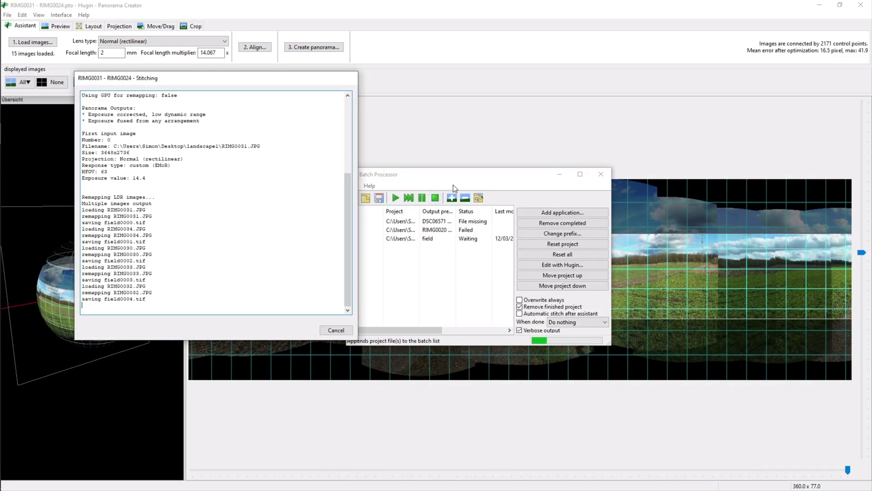
{"action": "left_click_drag", "start_coordinate": [398, 174], "coordinate": [419, 174]}
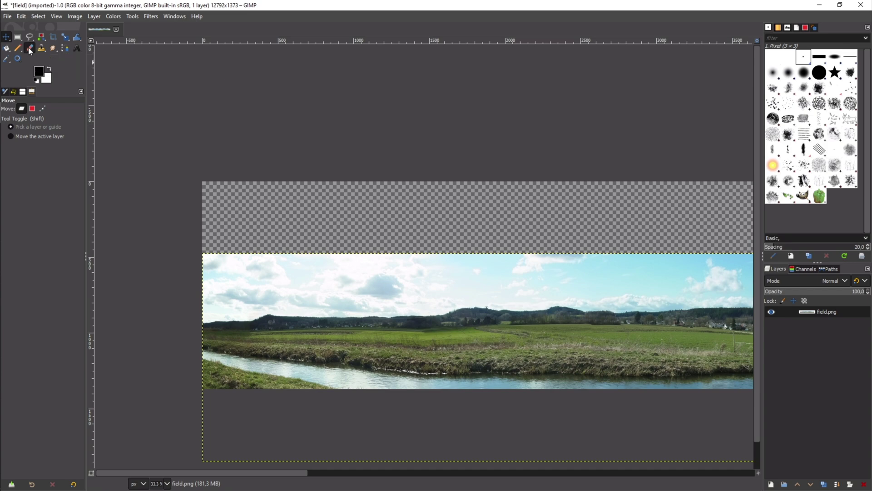
Erase the sky in the top-left corner, then start a Free Select outline above the horizon.
{"action": "left_click", "coordinate": [28, 47]}
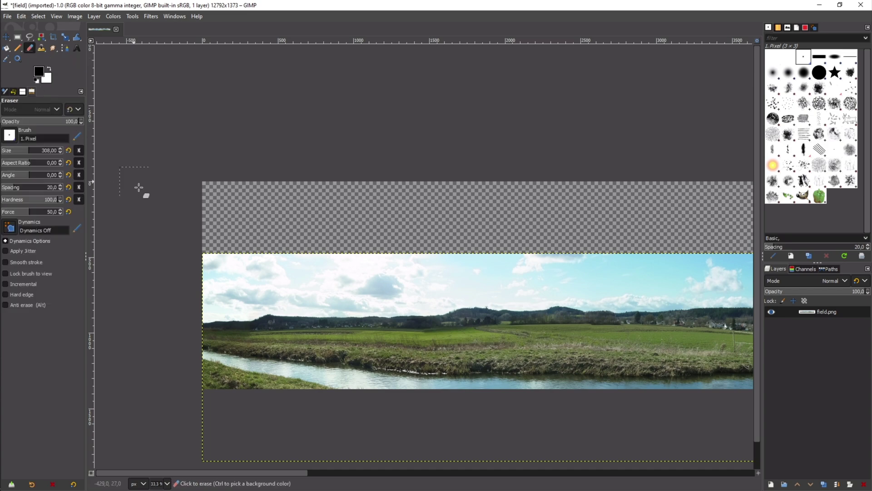
{"action": "mouse_move", "coordinate": [185, 262]}
{"action": "left_mouse_down"}
{"action": "mouse_move", "coordinate": [271, 256]}
{"action": "mouse_move", "coordinate": [218, 269]}
{"action": "mouse_move", "coordinate": [206, 278]}
{"action": "mouse_move", "coordinate": [210, 297]}
{"action": "mouse_move", "coordinate": [293, 258]}
{"action": "left_mouse_up"}
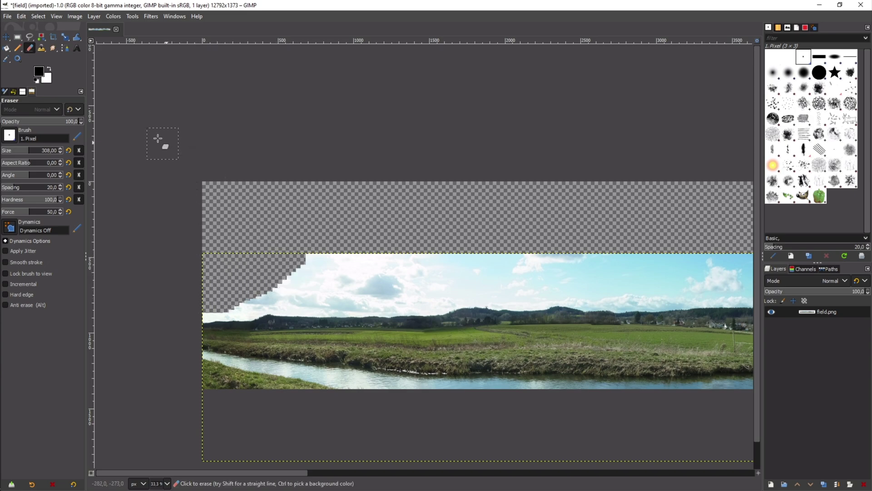
{"action": "left_click", "coordinate": [29, 37]}
{"action": "left_click", "coordinate": [167, 151]}
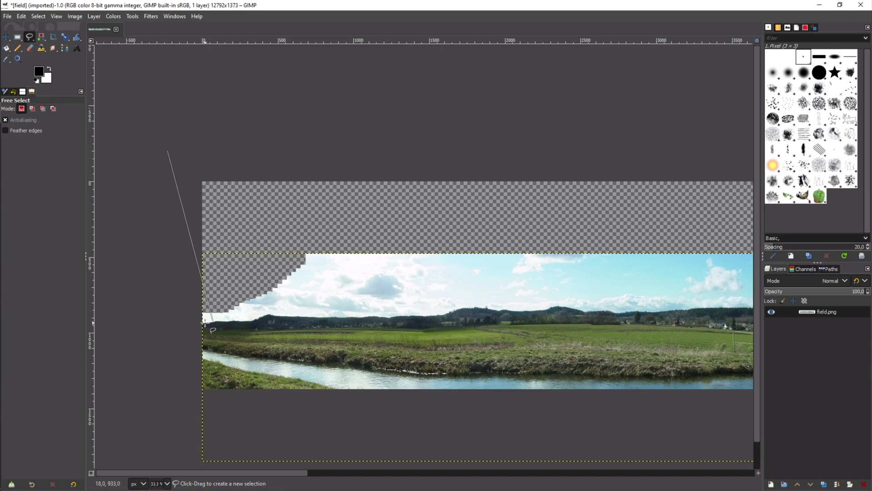
{"action": "scroll", "coordinate": [203, 312], "scroll_direction": "up", "scroll_amount": 3}
Trace the Free Select outline rightward along the hill ridge and close it around the sky.
{"action": "left_click", "coordinate": [208, 318]}
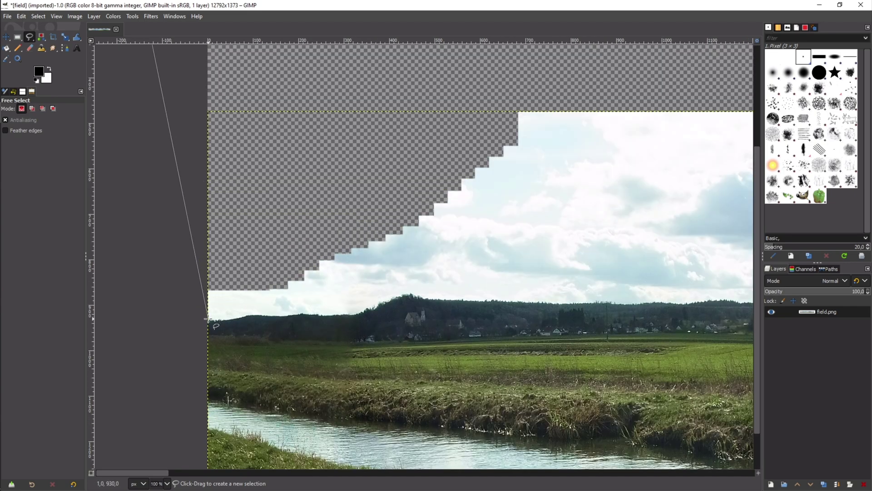
{"action": "left_click", "coordinate": [223, 320]}
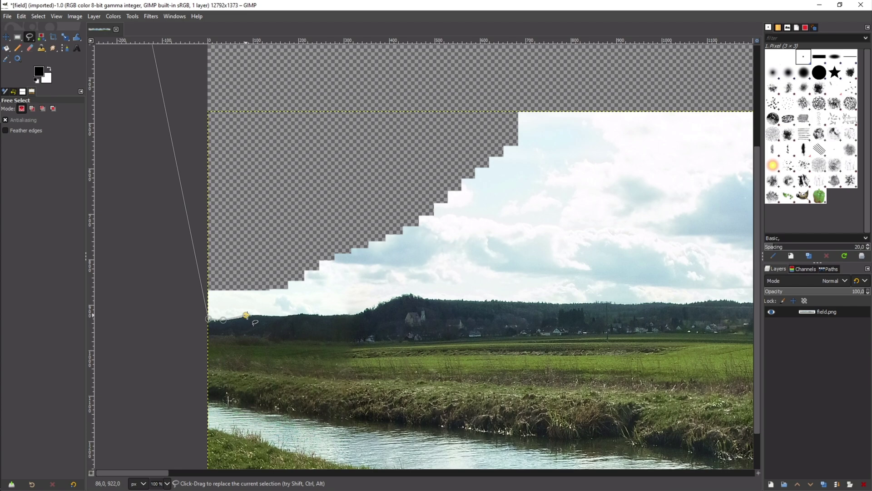
{"action": "left_click", "coordinate": [267, 314]}
{"action": "left_click", "coordinate": [281, 315]}
{"action": "left_click", "coordinate": [299, 314]}
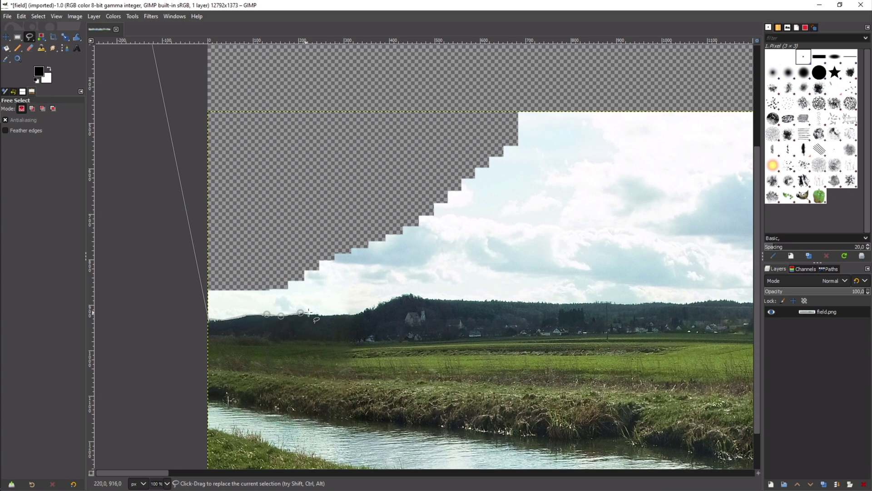
{"action": "left_click", "coordinate": [317, 315]}
{"action": "left_click", "coordinate": [334, 315]}
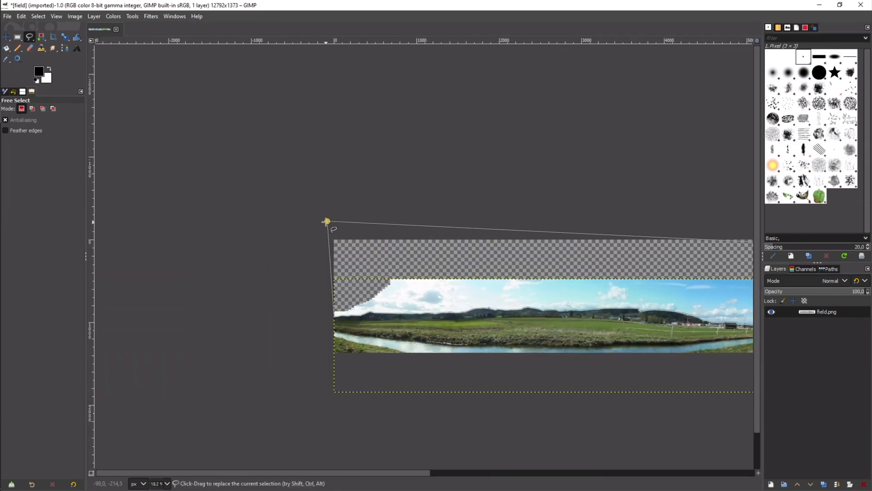
{"action": "left_click", "coordinate": [326, 221]}
Commit the sky selection, review the whole panorama, then reopen the outline and zoom in.
{"action": "key", "text": "minus"}
{"action": "key", "text": "minus"}
{"action": "key", "text": "Return"}
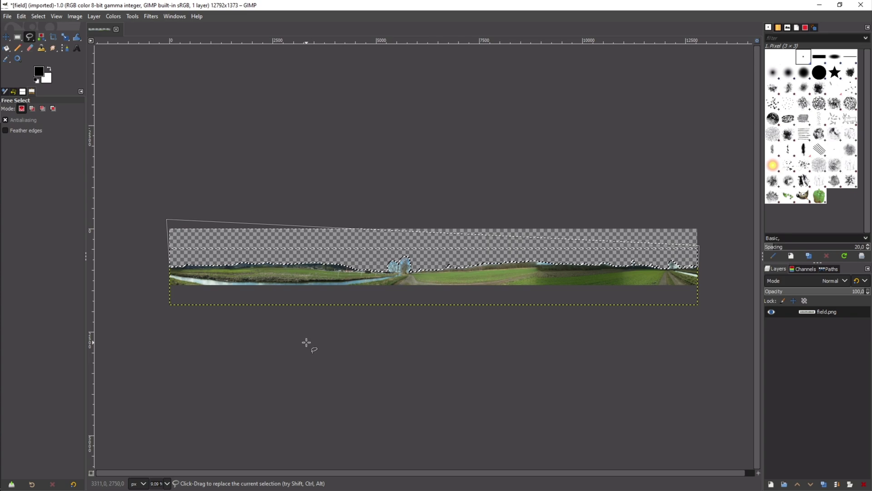
{"action": "key", "text": "ctrl+z"}
{"action": "key", "text": "plus"}
{"action": "key", "text": "plus"}
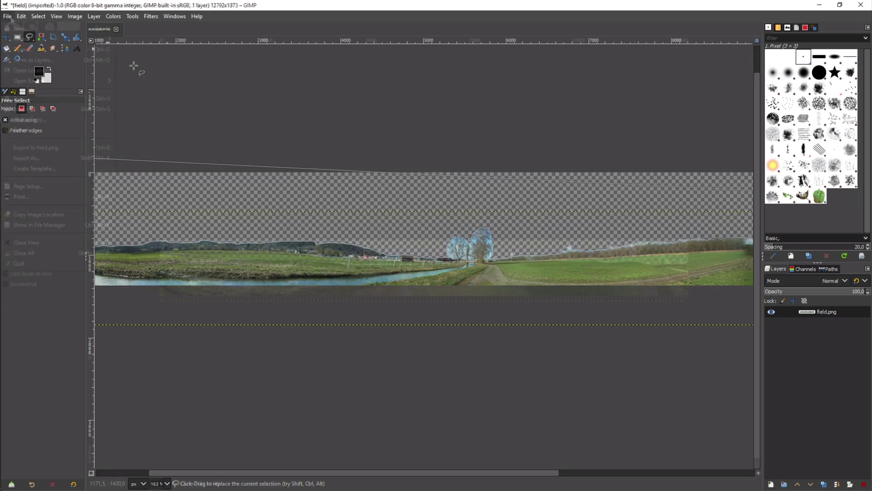
{"action": "left_click", "coordinate": [9, 17]}
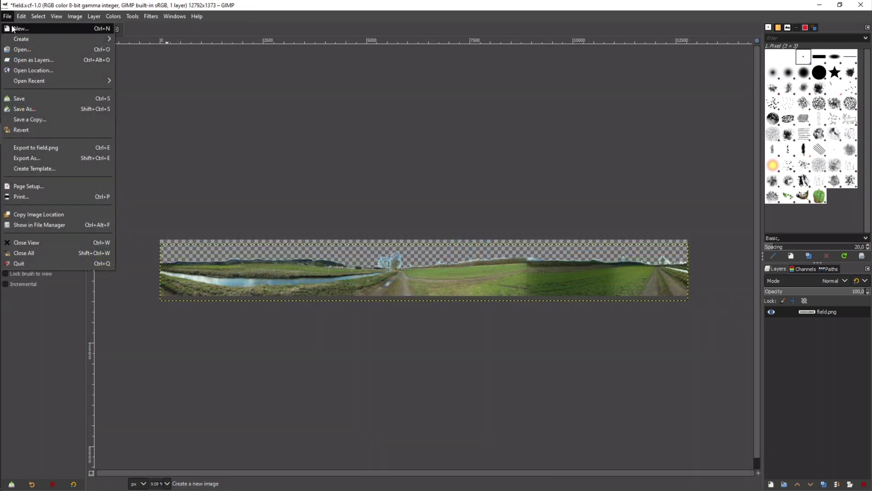
Create a 7680 × 4320 image filled with Transparency, accepting the 342.4 MB size warning.
{"action": "left_click", "coordinate": [20, 28]}
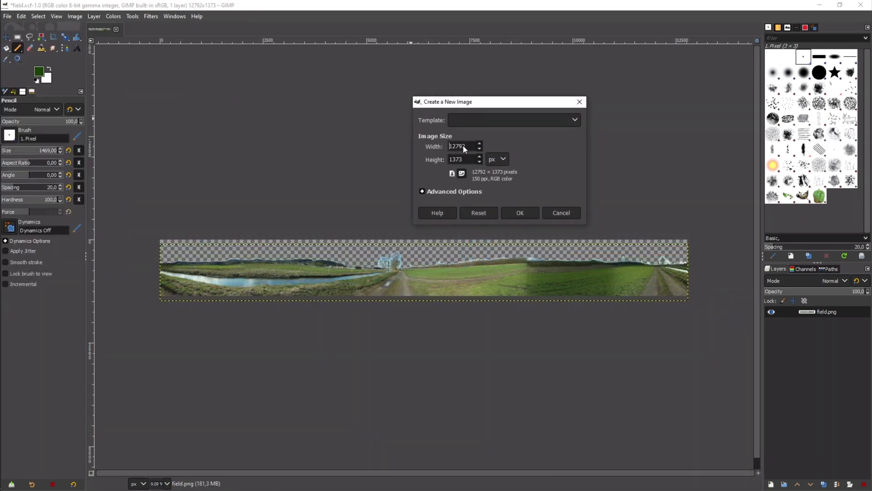
{"action": "left_click_drag", "start_coordinate": [459, 145], "coordinate": [445, 147]}
{"action": "type", "text": "7680"}
{"action": "key", "text": "Tab"}
{"action": "left_click", "coordinate": [482, 190]}
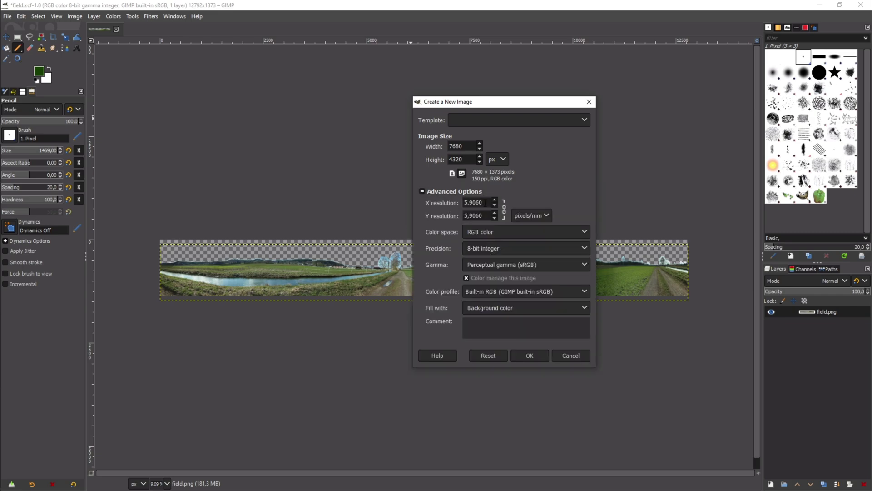
{"action": "left_click", "coordinate": [509, 307]}
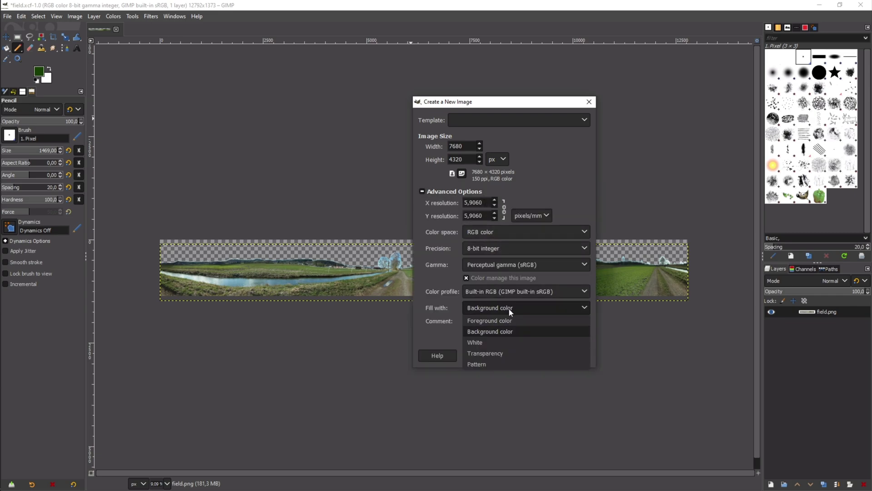
{"action": "left_click", "coordinate": [503, 352]}
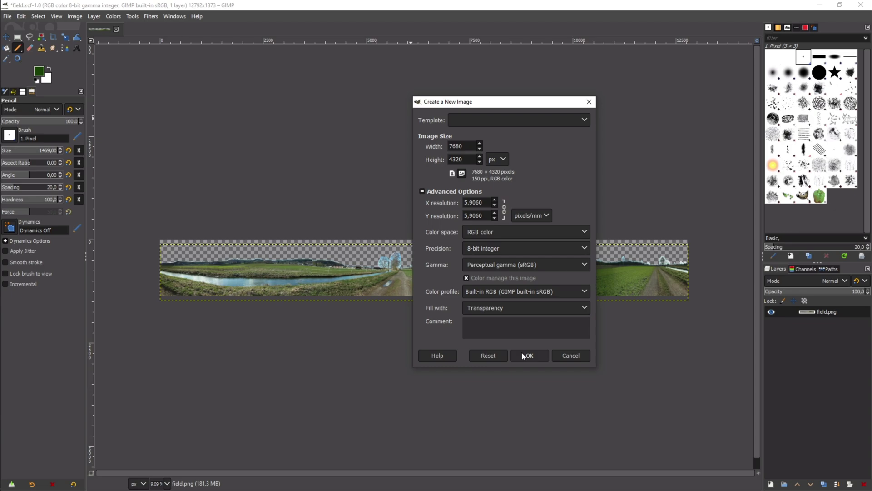
{"action": "left_click", "coordinate": [522, 355]}
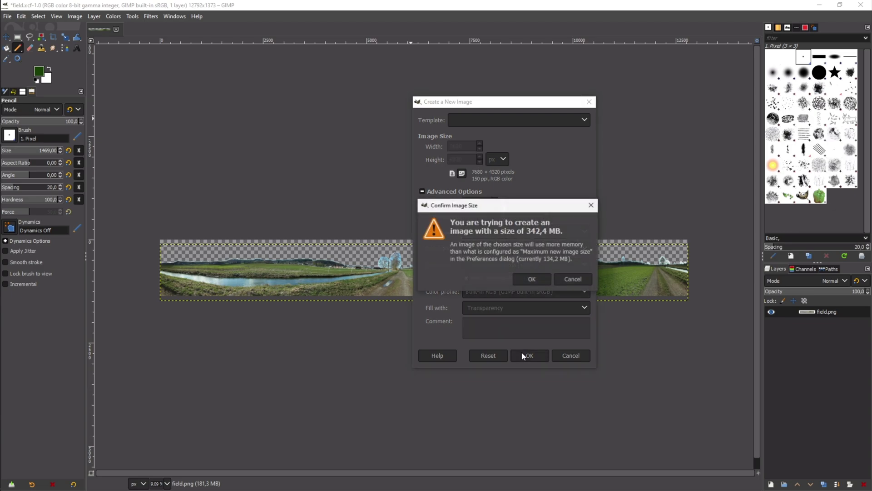
{"action": "left_click", "coordinate": [529, 280]}
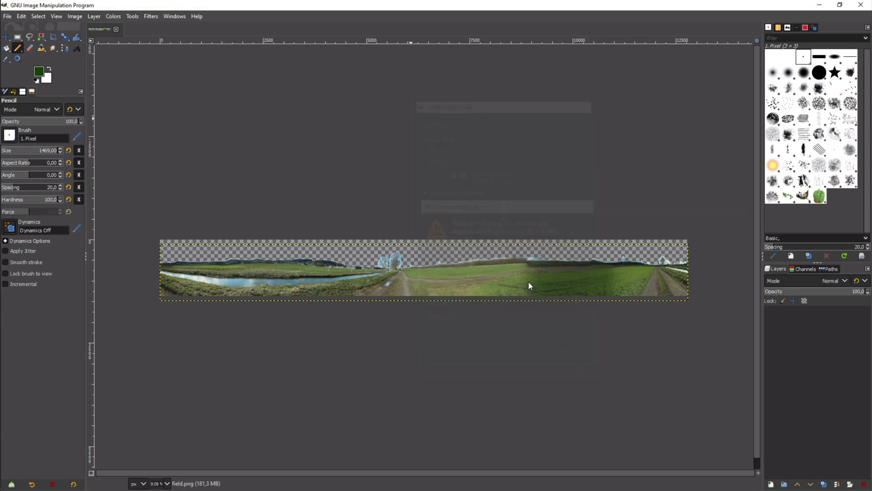
Copy the field panorama into the new image and scale the layer to 7680 pixels wide.
{"action": "left_click", "coordinate": [101, 31]}
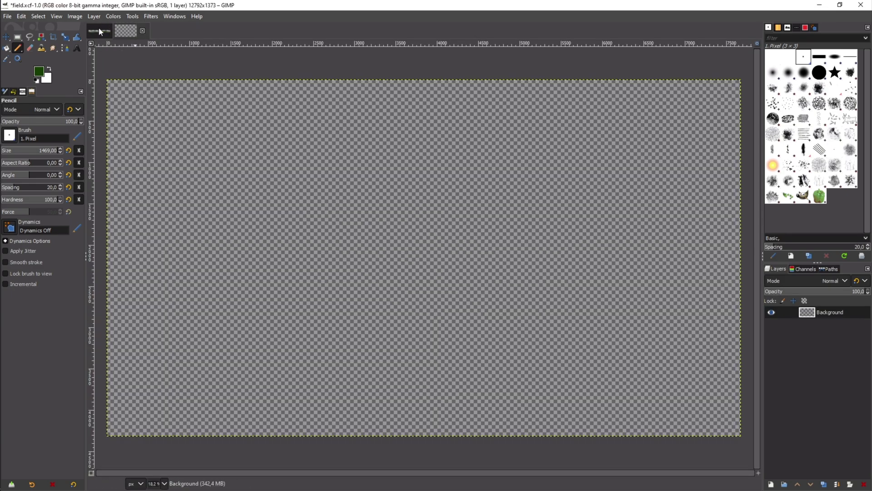
{"action": "left_click_drag", "start_coordinate": [117, 67], "coordinate": [416, 255]}
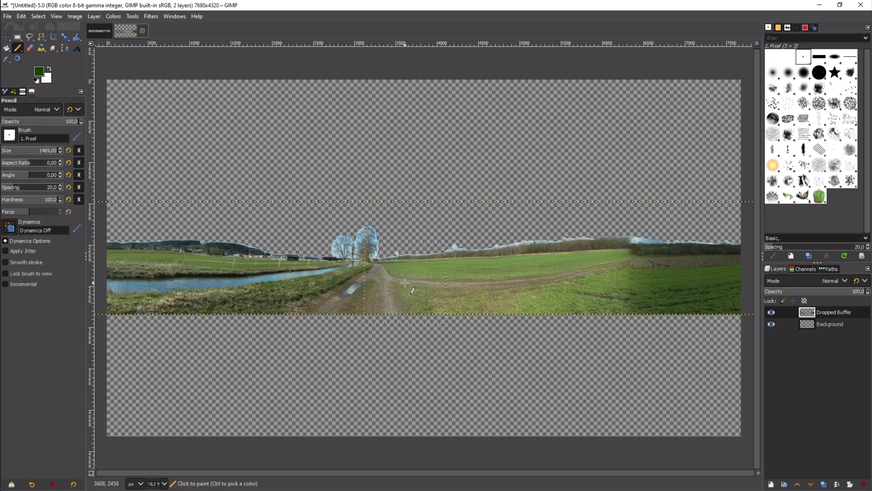
{"action": "scroll", "coordinate": [405, 283], "scroll_direction": "down", "scroll_amount": 2}
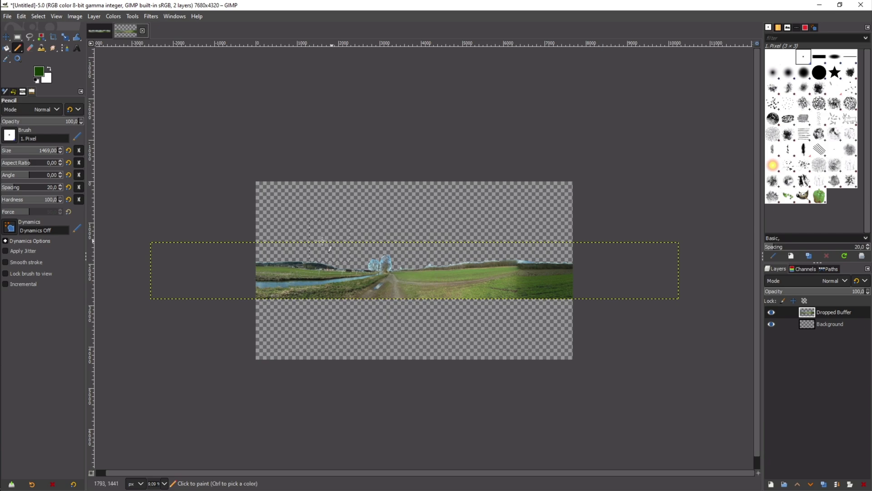
{"action": "left_click", "coordinate": [65, 36]}
{"action": "left_click", "coordinate": [409, 273]}
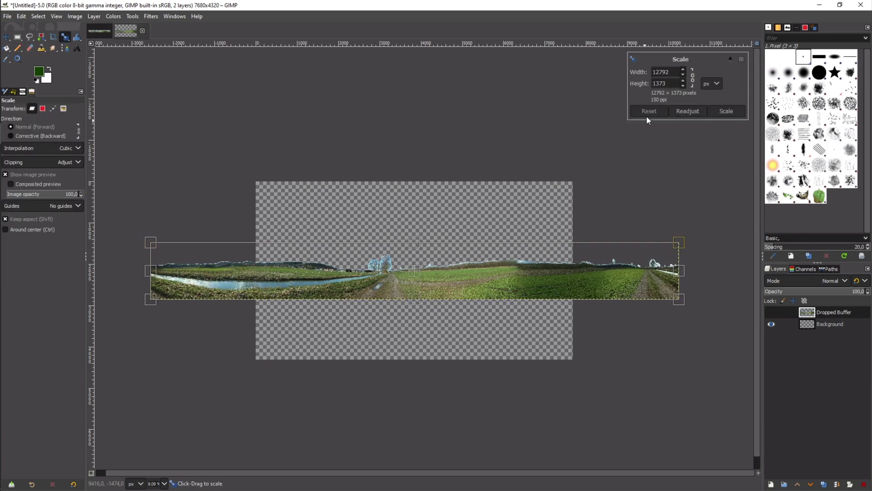
{"action": "type", "text": "7680"}
{"action": "key", "text": "Tab"}
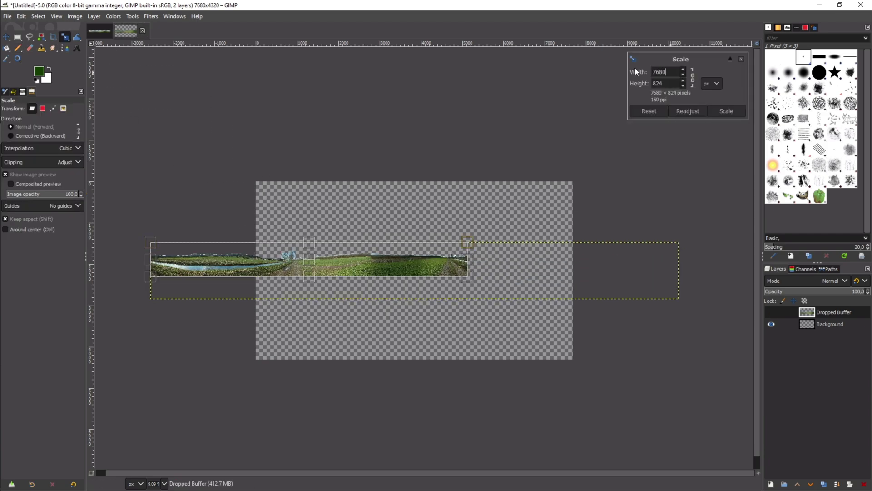
{"action": "left_click", "coordinate": [719, 111]}
Move the scaled strip onto the canvas and centre it with the Alignment tool.
{"action": "left_click", "coordinate": [7, 37]}
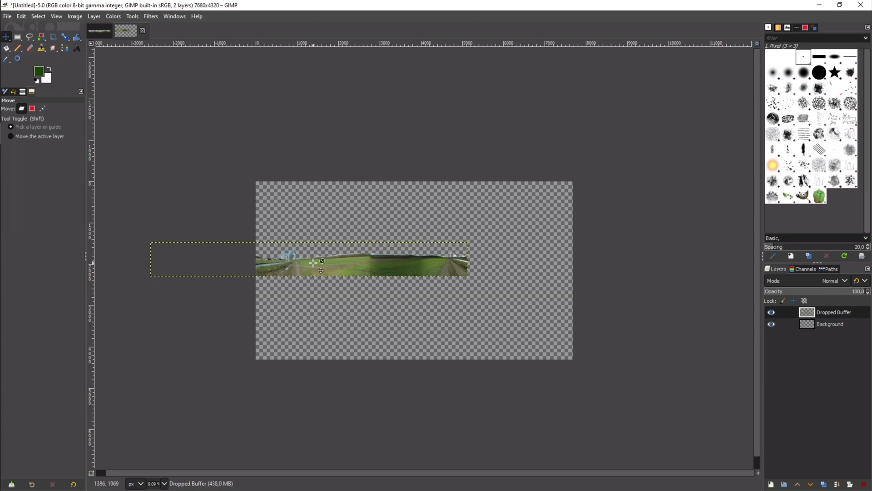
{"action": "left_click_drag", "start_coordinate": [322, 268], "coordinate": [335, 290]}
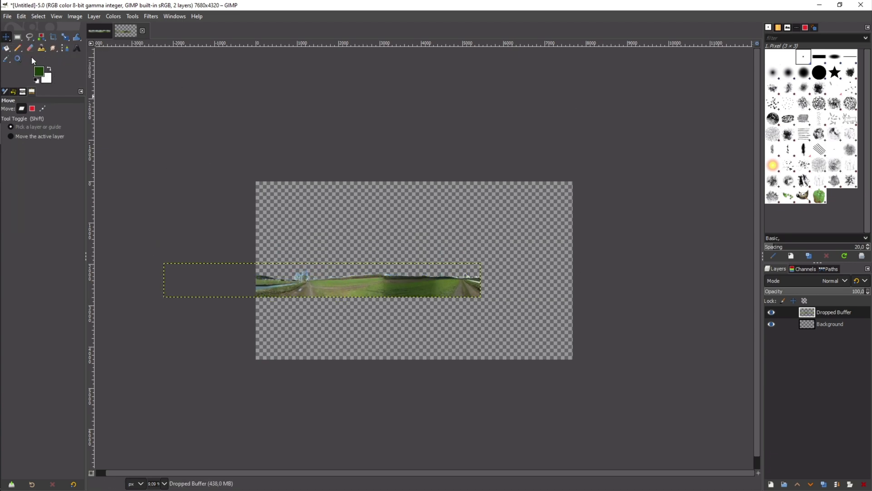
{"action": "key", "text": "q"}
{"action": "left_click", "coordinate": [273, 281]}
{"action": "left_click", "coordinate": [30, 132]}
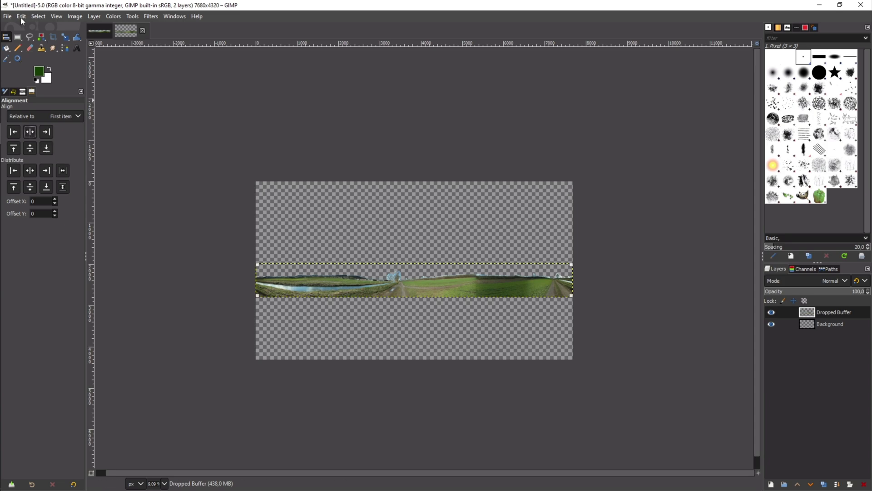
{"action": "left_click", "coordinate": [8, 16]}
{"action": "left_click", "coordinate": [36, 159]}
{"action": "key", "text": "Escape"}
Paint the lower canvas solid green with the Pencil on the Background layer.
{"action": "left_click", "coordinate": [17, 47]}
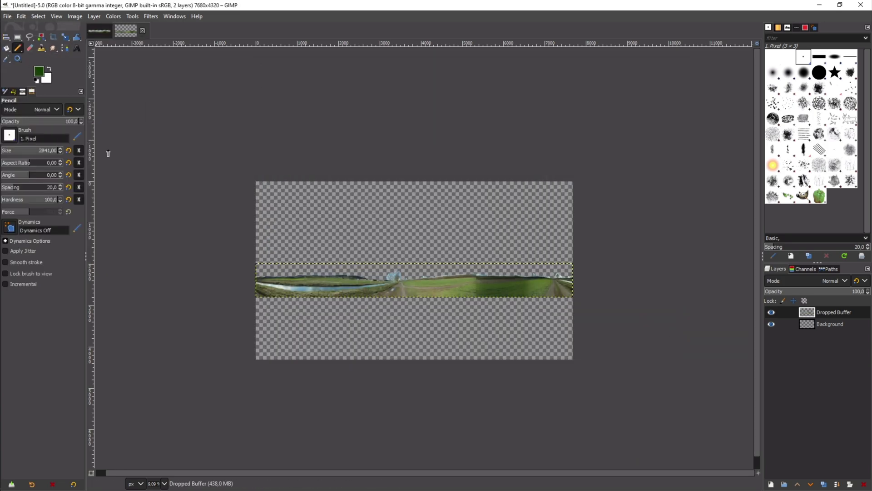
{"action": "mouse_move", "coordinate": [272, 318]}
{"action": "left_mouse_down"}
{"action": "mouse_move", "coordinate": [303, 328]}
{"action": "mouse_move", "coordinate": [286, 291]}
{"action": "left_mouse_up"}
{"action": "key", "text": "ctrl+z"}
{"action": "left_click", "coordinate": [824, 324]}
{"action": "left_click_drag", "start_coordinate": [609, 331], "coordinate": [173, 331]}
Overwrite field.png in the Landscapes Field folder with the composite, keeping default PNG options.
{"action": "left_click", "coordinate": [7, 16]}
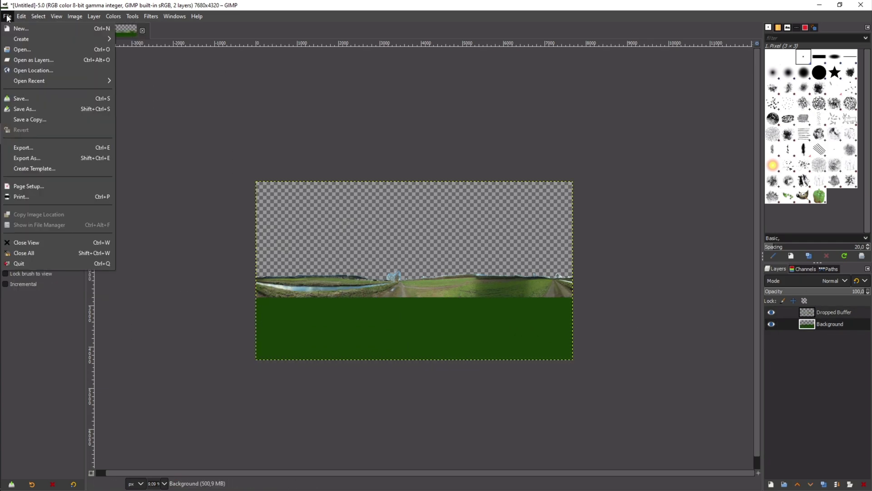
{"action": "left_click", "coordinate": [58, 158]}
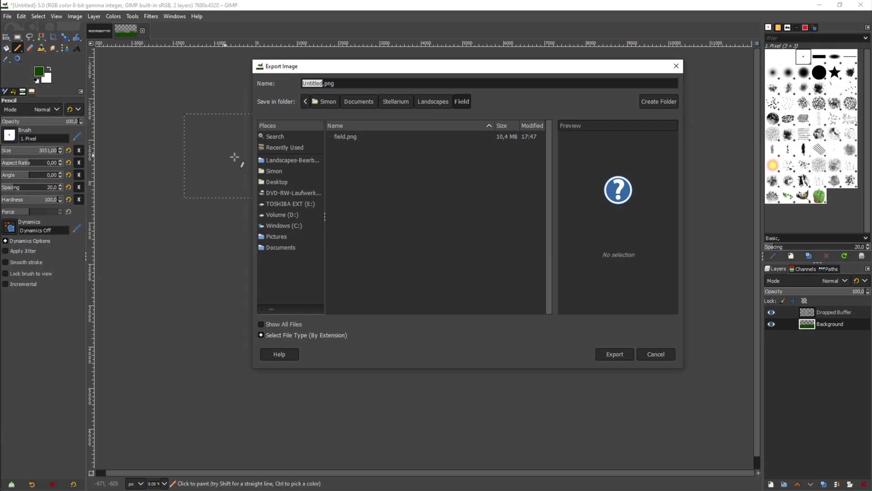
{"action": "left_click", "coordinate": [354, 136]}
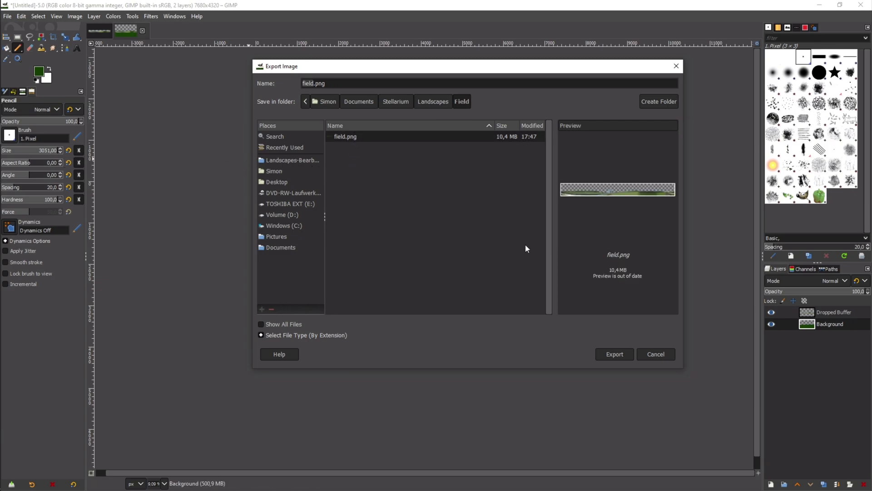
{"action": "left_click", "coordinate": [624, 354]}
{"action": "left_click", "coordinate": [508, 255]}
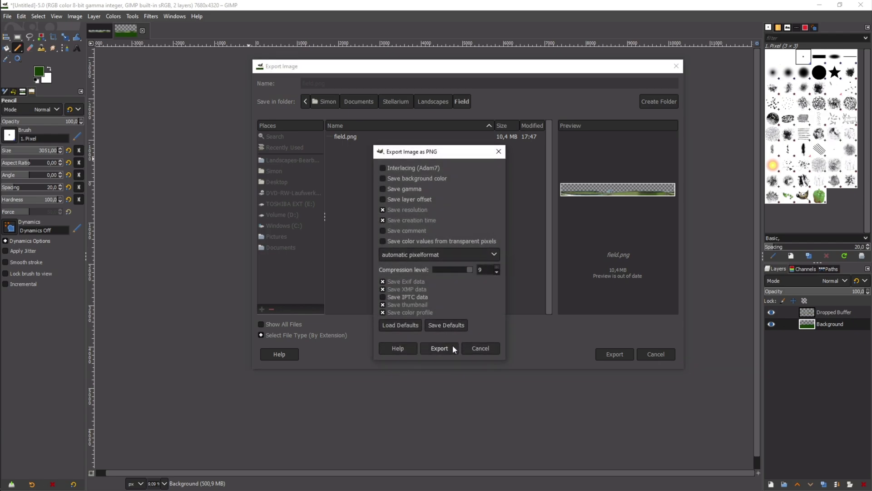
{"action": "left_click", "coordinate": [439, 348]}
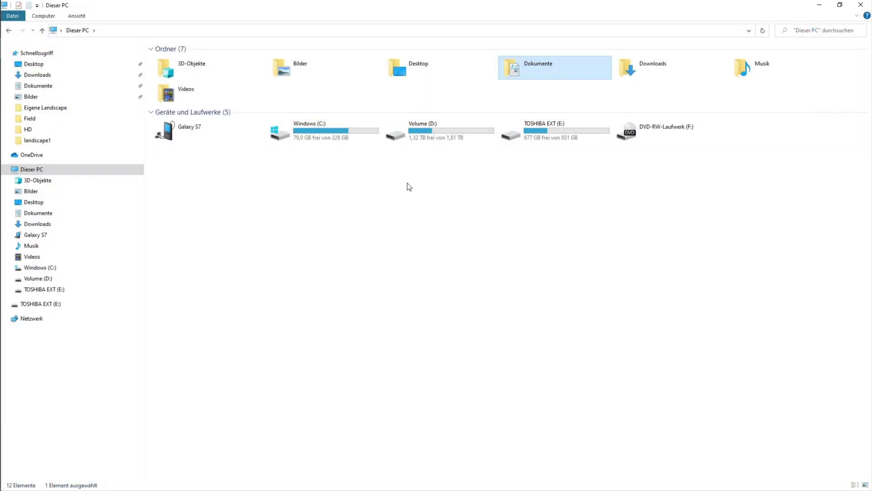
Navigate to Dokumente > Stellarium > Landscapes > Field in File Explorer.
{"action": "double_click", "coordinate": [517, 70]}
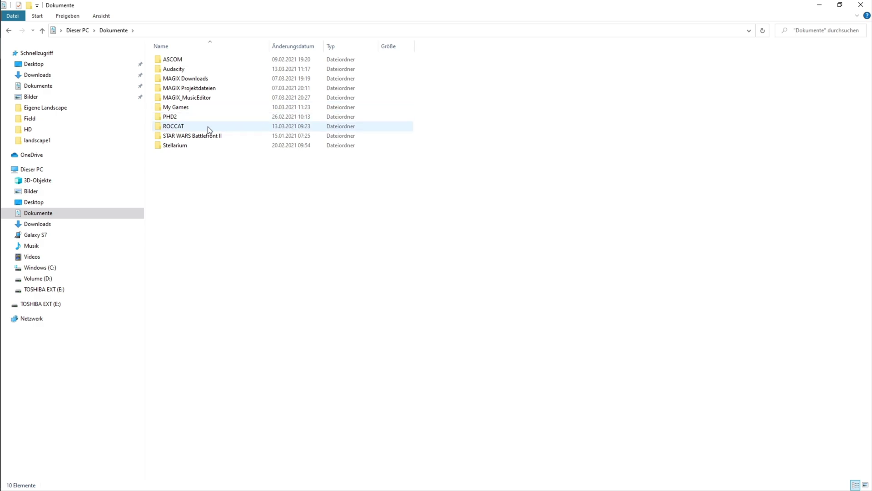
{"action": "double_click", "coordinate": [172, 145]}
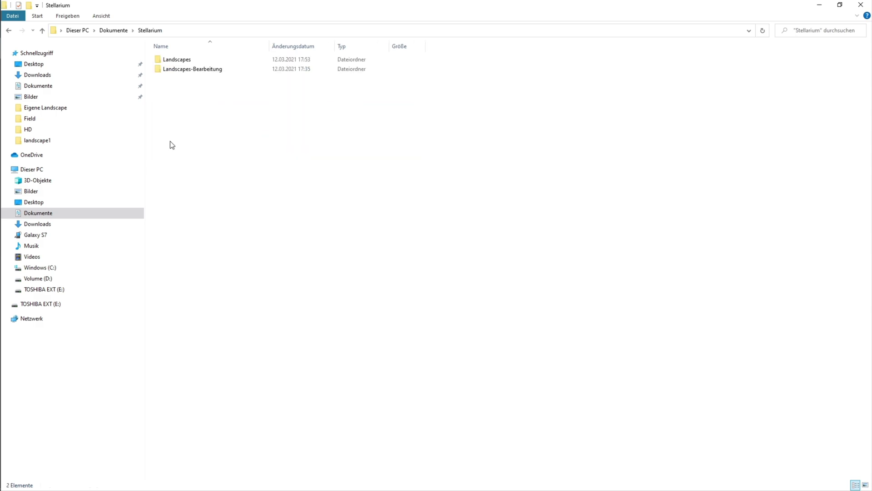
{"action": "double_click", "coordinate": [192, 59]}
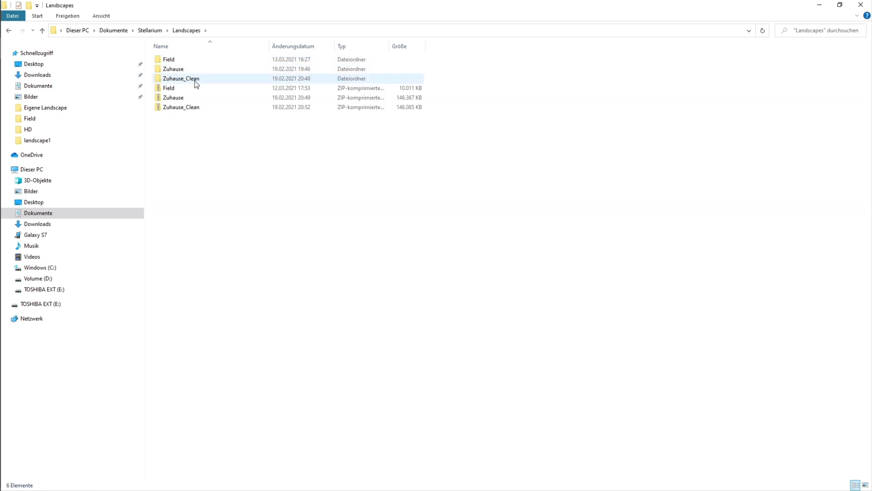
{"action": "double_click", "coordinate": [203, 59]}
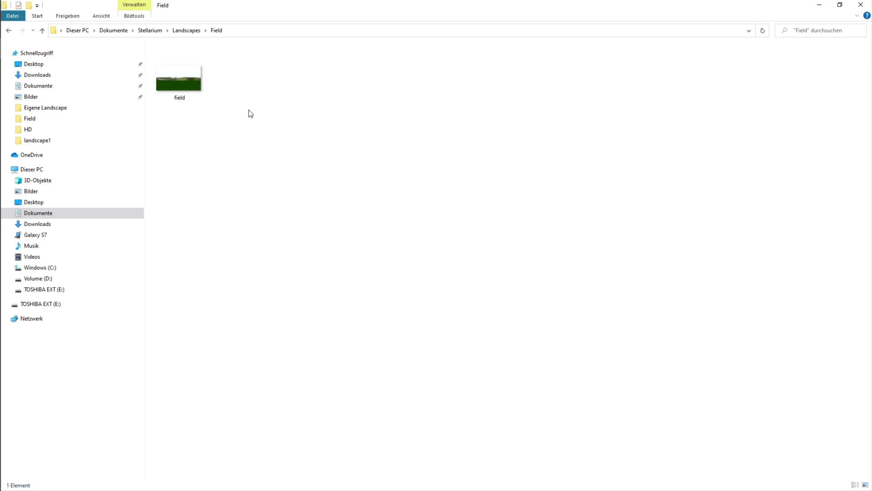
Create a new empty text document named 'landscape' in the Field folder.
{"action": "right_click", "coordinate": [258, 124]}
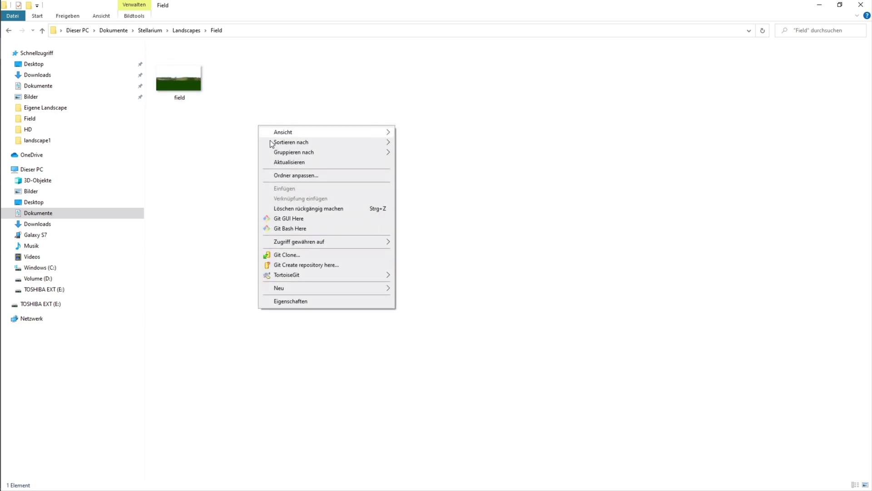
{"action": "mouse_move", "coordinate": [345, 292]}
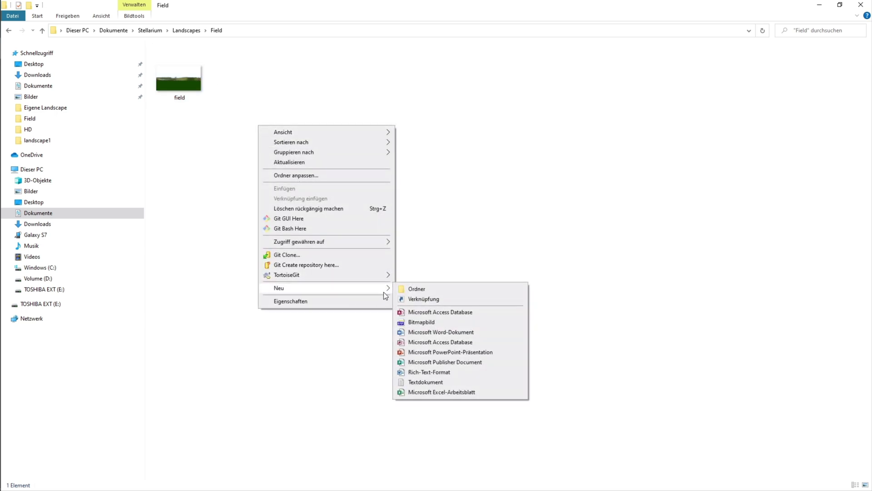
{"action": "left_click", "coordinate": [440, 382]}
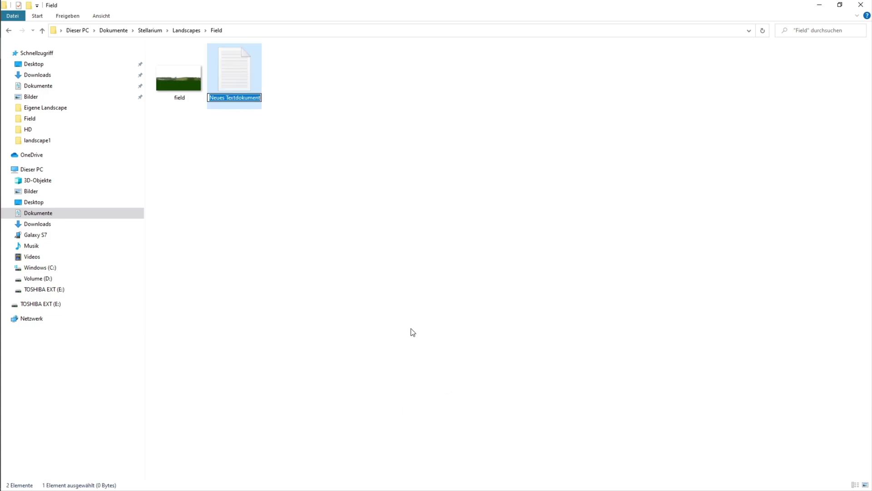
{"action": "type", "text": "landscape"}
Open the landscape text file and paste in the Field landscape settings.
{"action": "left_click", "coordinate": [341, 202]}
{"action": "double_click", "coordinate": [248, 80]}
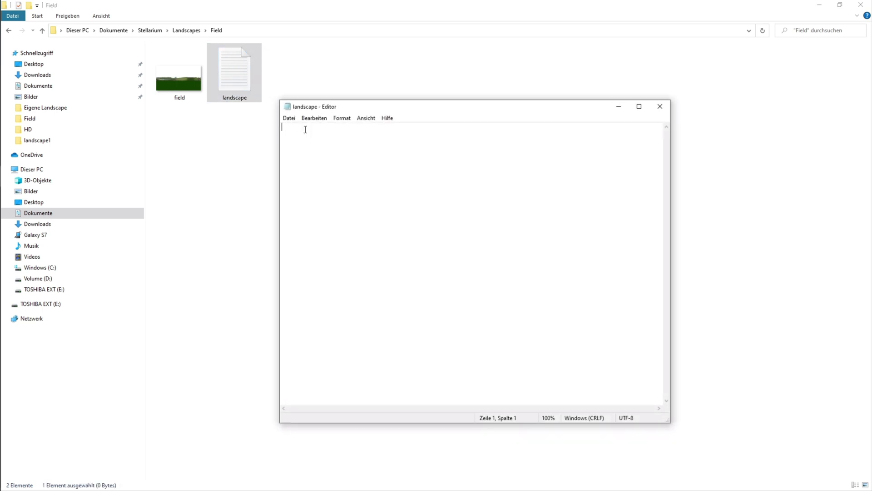
{"action": "type", "text": "[landscape] name = Field description = Field type = spherical maptex = field.png latitude = +10d10'10\" longitude = +10d10'10\" altitude = 100 angle_rotatez = 90"}
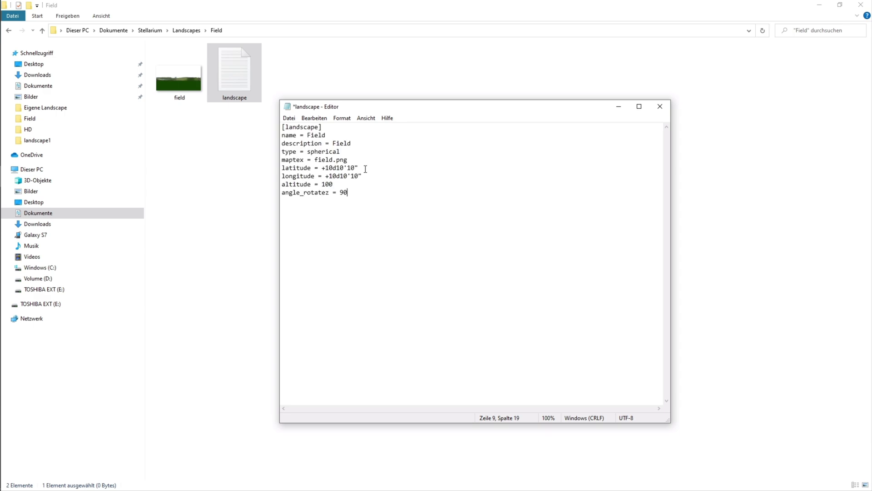
Save the text as landscape.ini with file type All Files, then close Notepad.
{"action": "left_click", "coordinate": [289, 118]}
{"action": "left_click", "coordinate": [315, 168]}
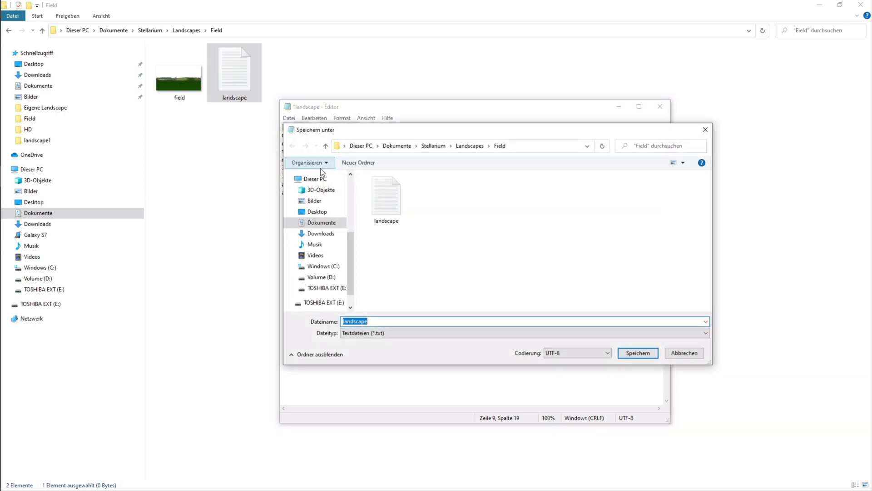
{"action": "left_click_drag", "start_coordinate": [355, 131], "coordinate": [398, 128]}
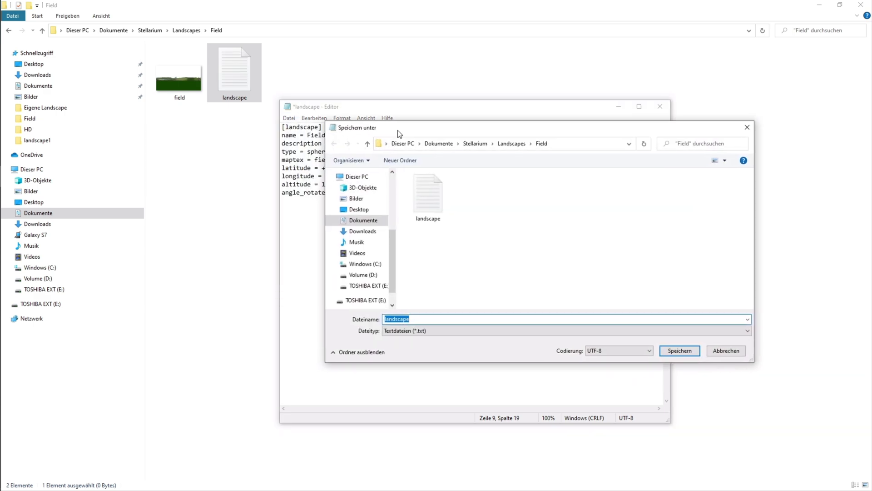
{"action": "left_click", "coordinate": [449, 328]}
{"action": "left_click", "coordinate": [429, 342]}
{"action": "left_click", "coordinate": [417, 319]}
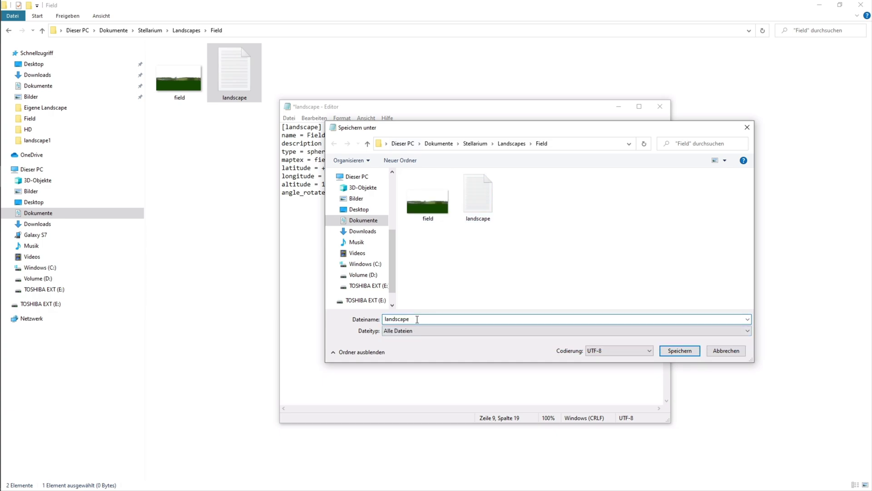
{"action": "type", "text": ".ini"}
{"action": "left_click", "coordinate": [677, 352]}
{"action": "left_click", "coordinate": [660, 106]}
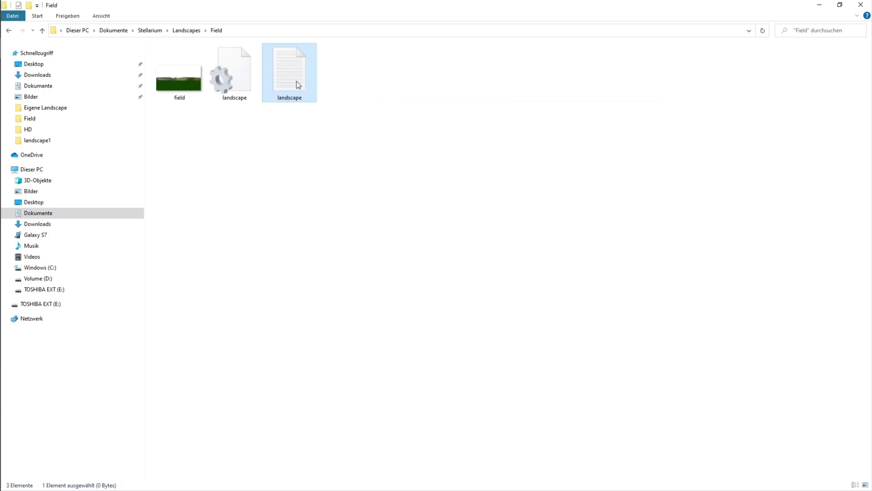
Delete the leftover empty text file and open landscape.ini to check its contents.
{"action": "key", "text": "Delete"}
{"action": "left_click", "coordinate": [249, 75]}
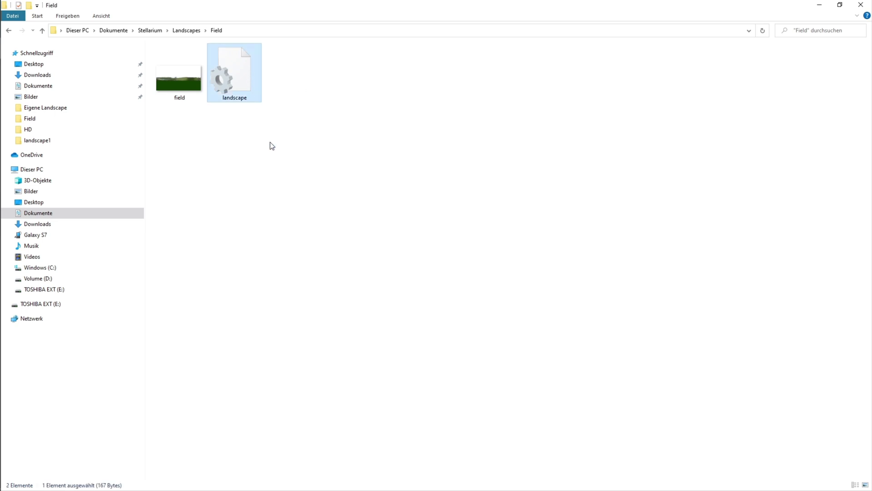
{"action": "double_click", "coordinate": [257, 73]}
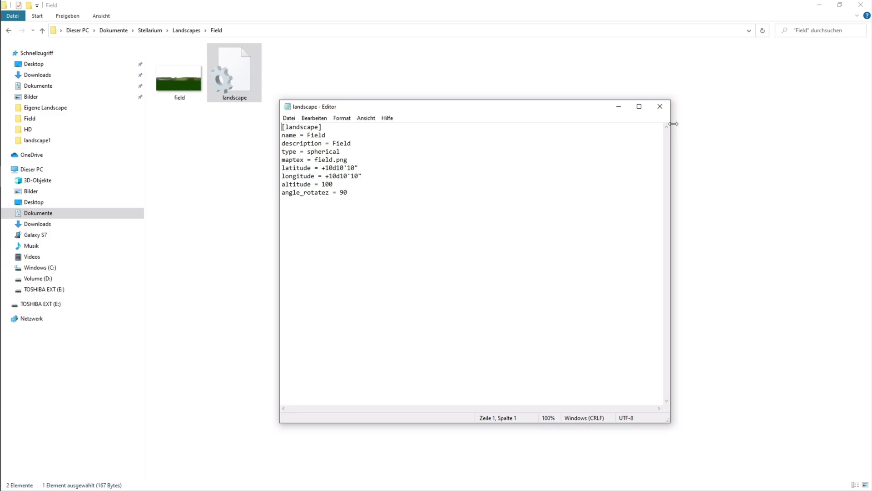
Pack the Field folder into a Field ZIP archive with 7-Zip.
{"action": "right_click", "coordinate": [206, 60]}
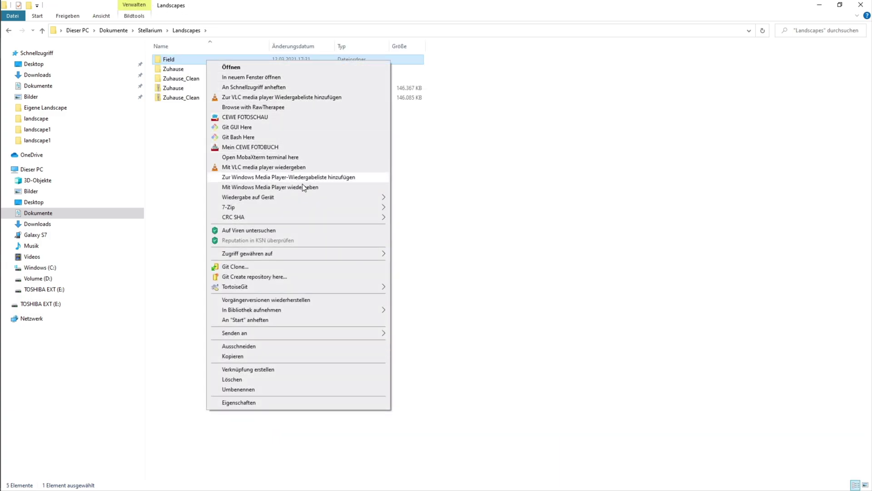
{"action": "mouse_move", "coordinate": [345, 206]}
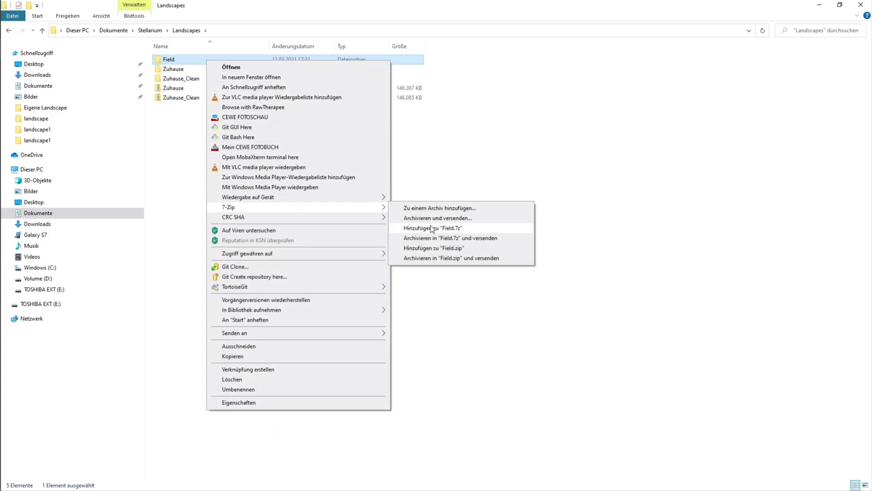
{"action": "left_click", "coordinate": [432, 208]}
{"action": "left_click", "coordinate": [457, 376]}
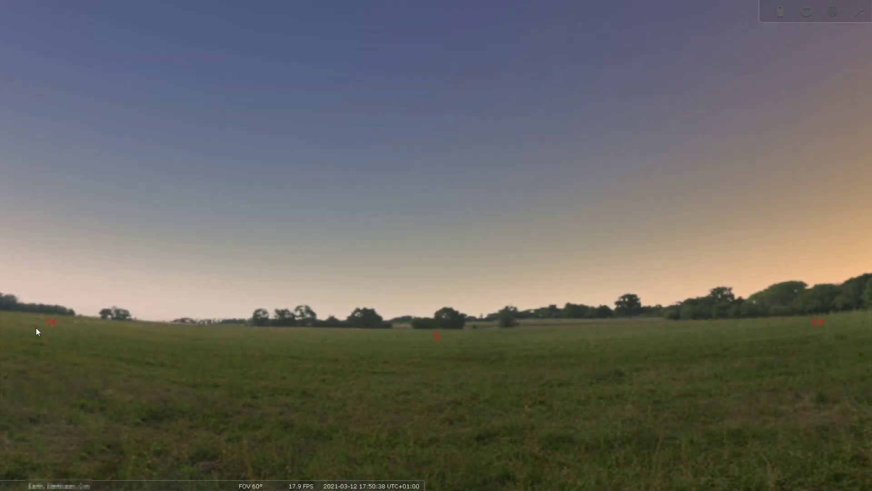
Install the Field ZIP archive through Landscape > Add/remove landscapes > Install from ZIP.
{"action": "mouse_move", "coordinate": [22, 330]}
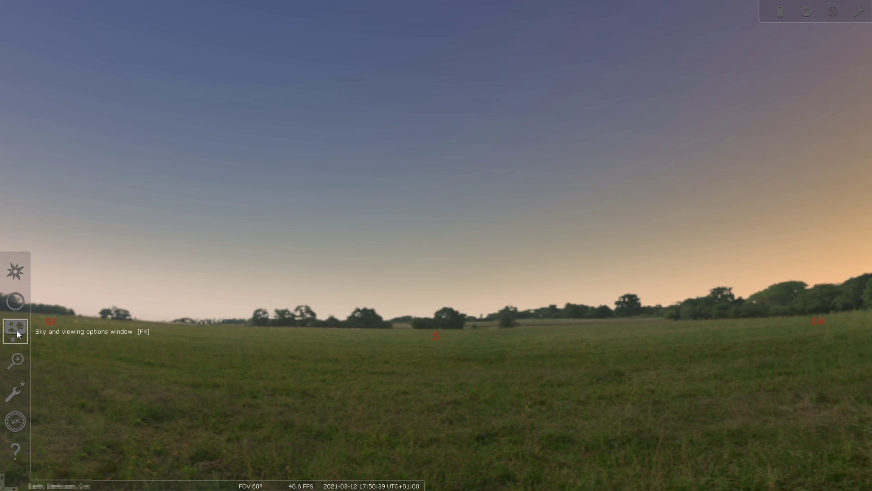
{"action": "left_click", "coordinate": [18, 331]}
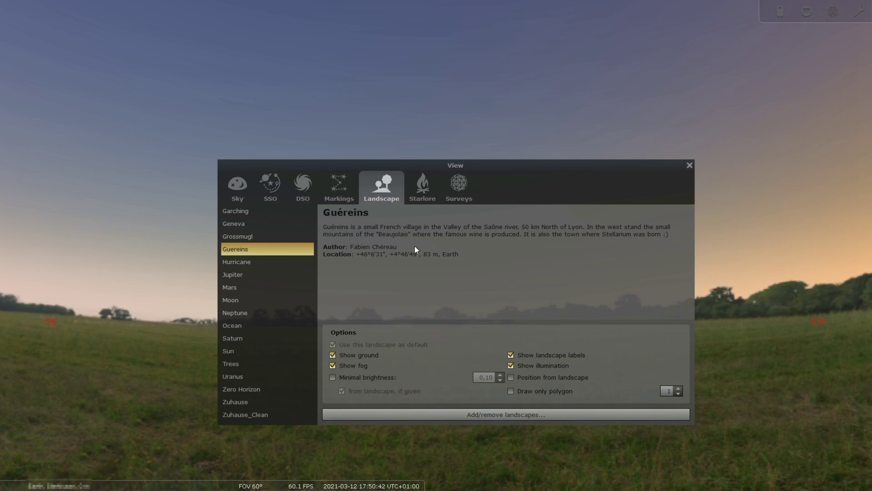
{"action": "left_click", "coordinate": [456, 413]}
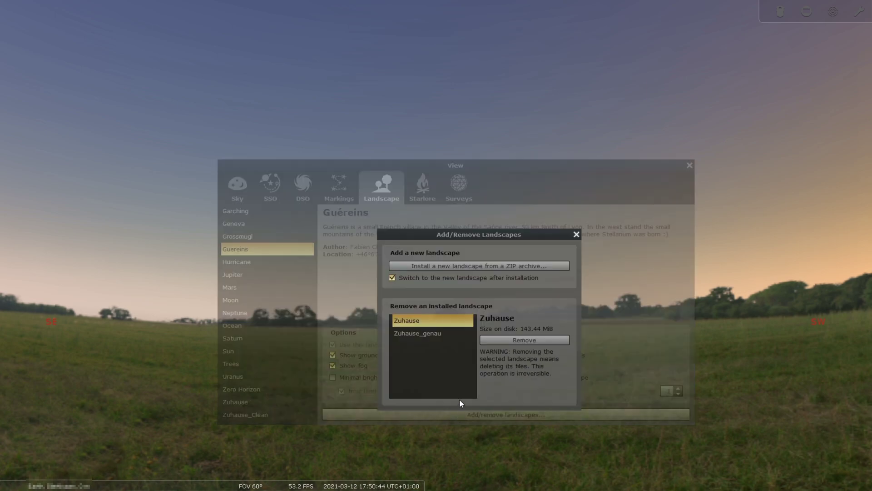
{"action": "left_click", "coordinate": [484, 267]}
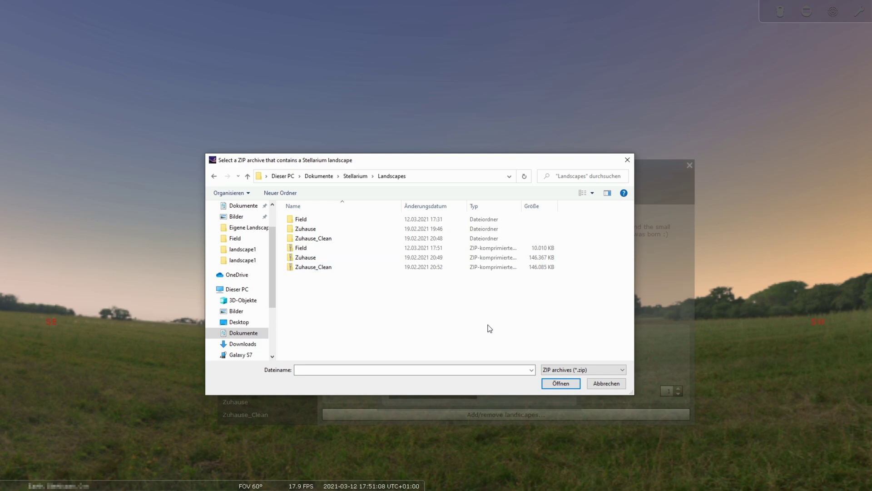
{"action": "left_click", "coordinate": [432, 249]}
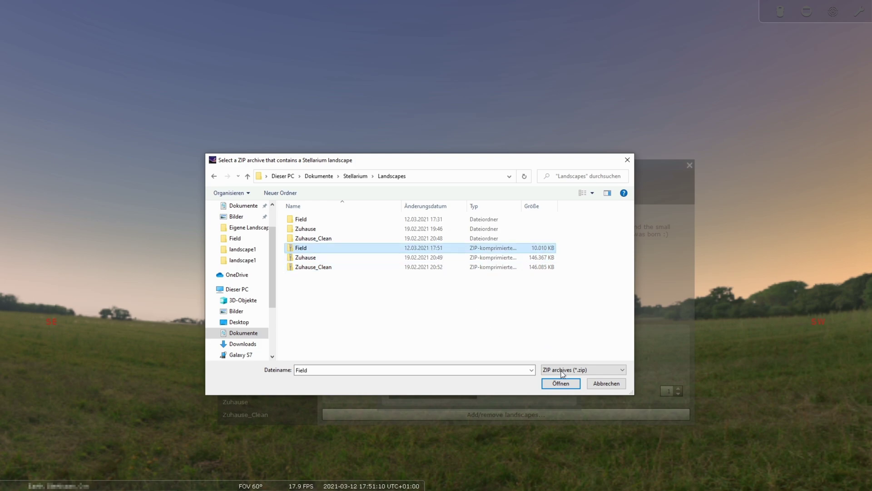
{"action": "left_click", "coordinate": [562, 383]}
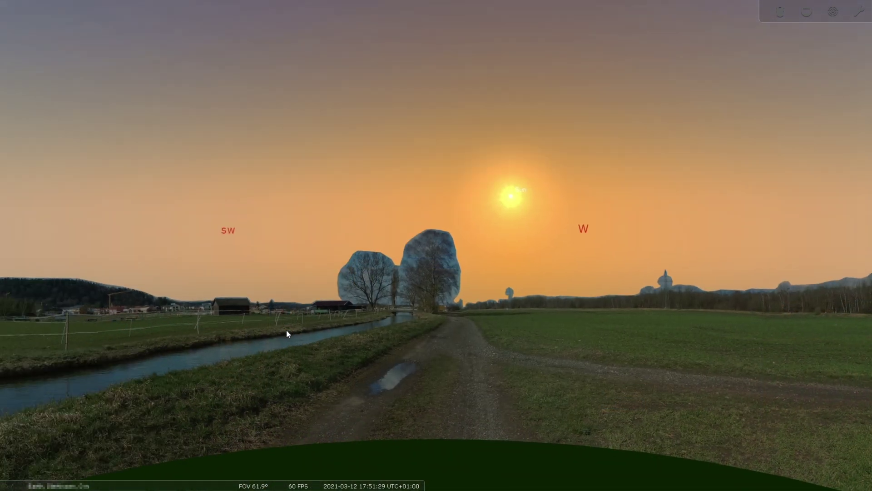
{"action": "left_click_drag", "start_coordinate": [286, 329], "coordinate": [702, 350]}
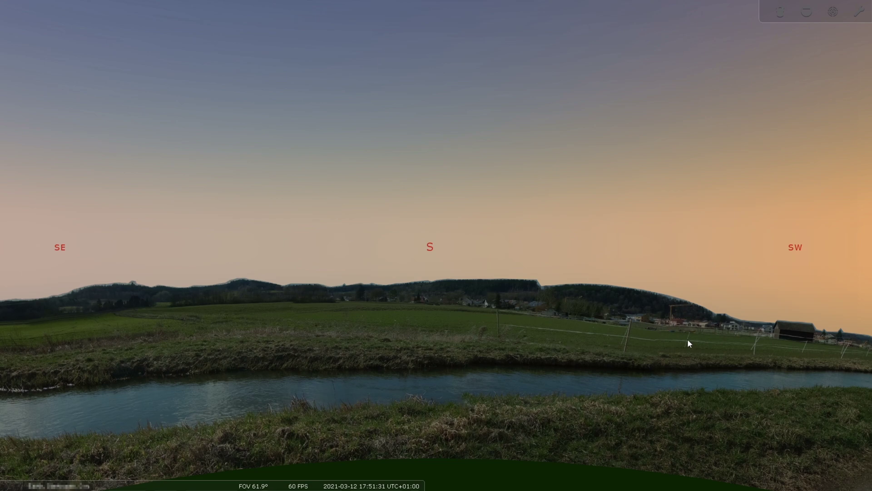
{"action": "left_click_drag", "start_coordinate": [687, 338], "coordinate": [357, 282]}
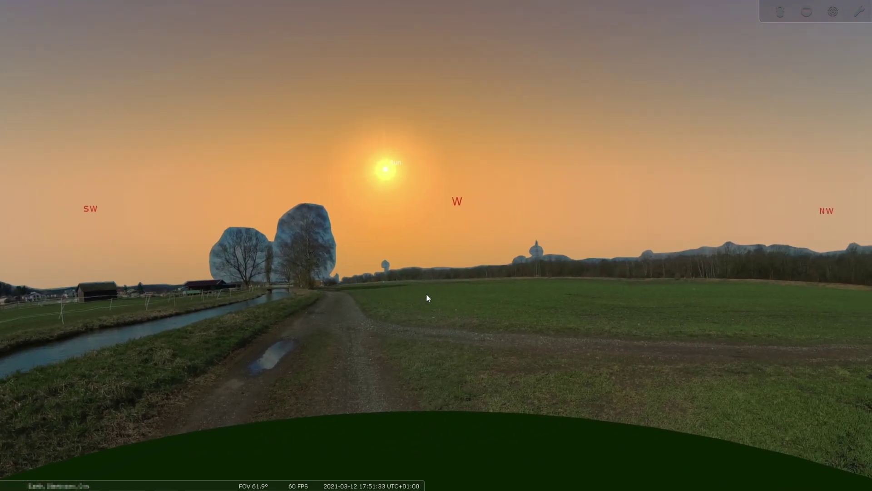
{"action": "left_click_drag", "start_coordinate": [427, 294], "coordinate": [410, 295]}
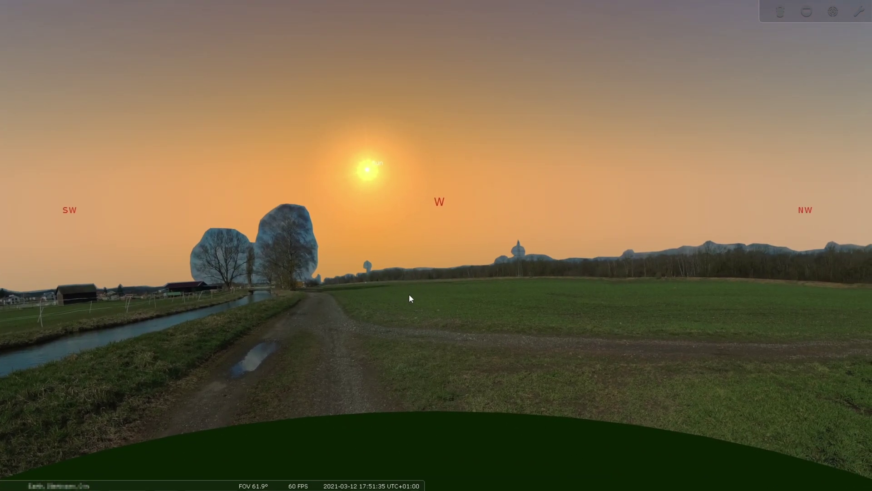
{"action": "scroll", "coordinate": [408, 298], "scroll_direction": "down", "scroll_amount": 3}
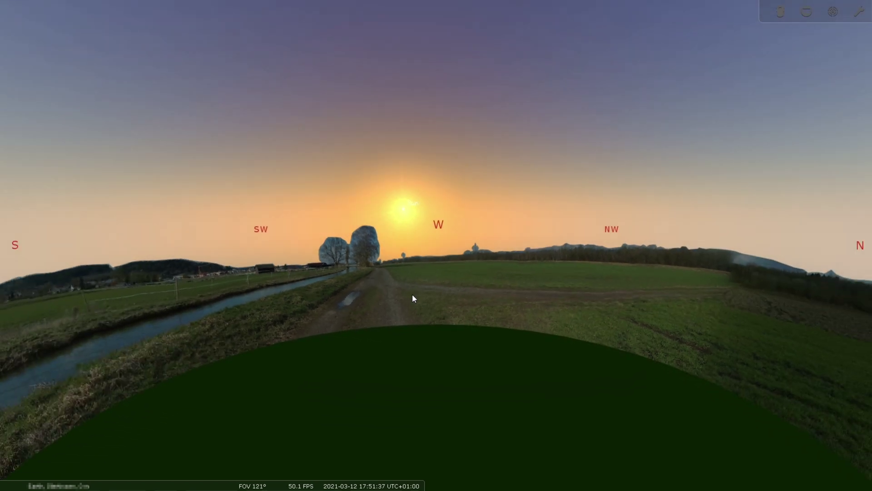
{"action": "scroll", "coordinate": [412, 298], "scroll_direction": "up", "scroll_amount": 5}
{"action": "left_click_drag", "start_coordinate": [439, 299], "coordinate": [228, 333]}
{"action": "scroll", "coordinate": [612, 330], "scroll_direction": "down", "scroll_amount": 3}
{"action": "left_click_drag", "start_coordinate": [282, 305], "coordinate": [268, 253]}
{"action": "scroll", "coordinate": [268, 253], "scroll_direction": "up", "scroll_amount": 3}
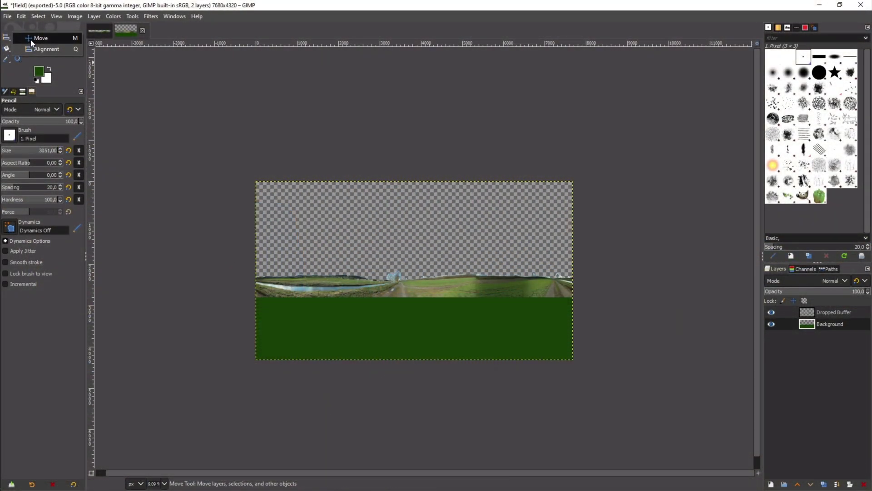
Shift the Dropped Buffer panorama layer slightly upward and enter angle_rotatez = 90 in landscape.ini.
{"action": "key", "text": "m"}
{"action": "left_click", "coordinate": [834, 312]}
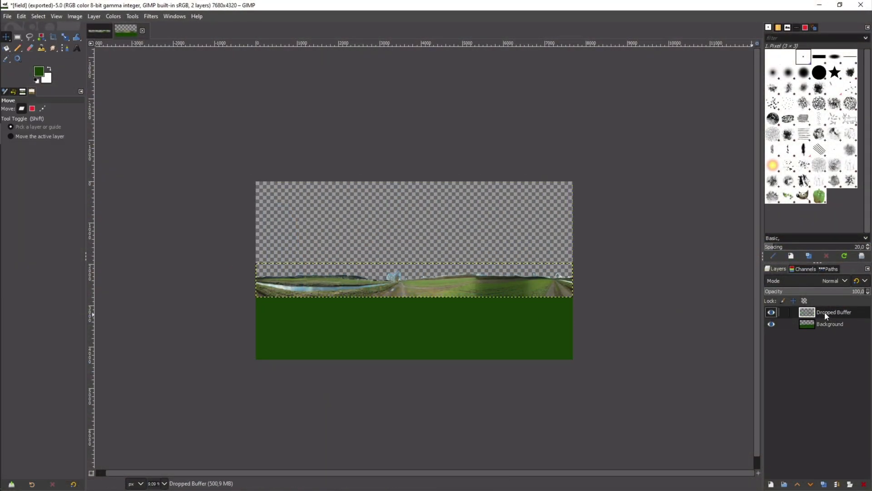
{"action": "left_click", "coordinate": [401, 280]}
{"action": "left_click_drag", "start_coordinate": [402, 280], "coordinate": [402, 272]}
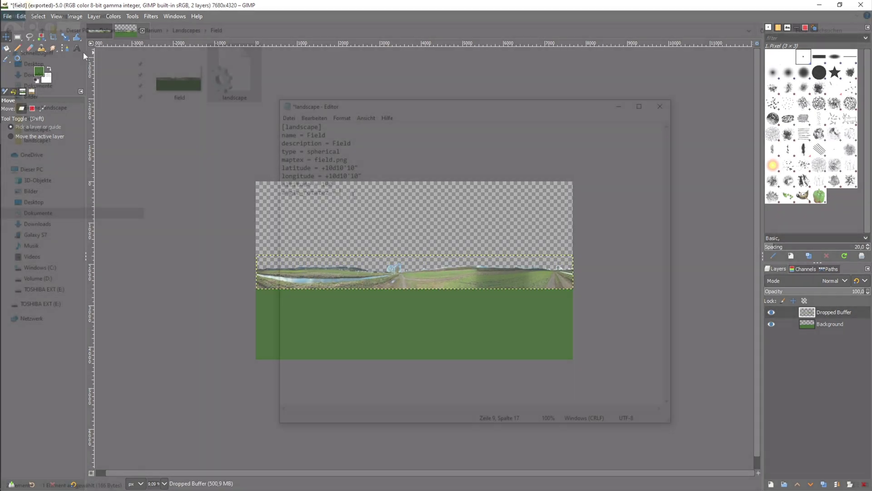
{"action": "type", "text": "90"}
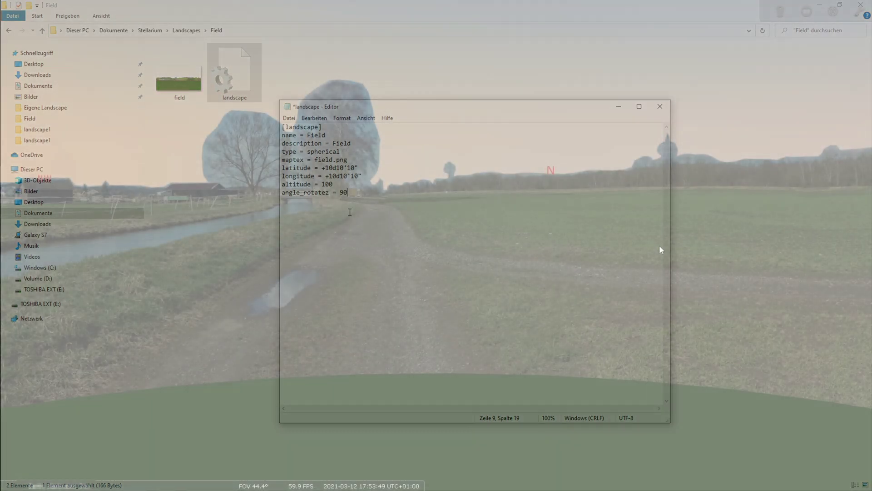
Pan the Field landscape from southwest through south to east to check compass alignment.
{"action": "scroll", "coordinate": [470, 313], "scroll_direction": "down", "scroll_amount": 3}
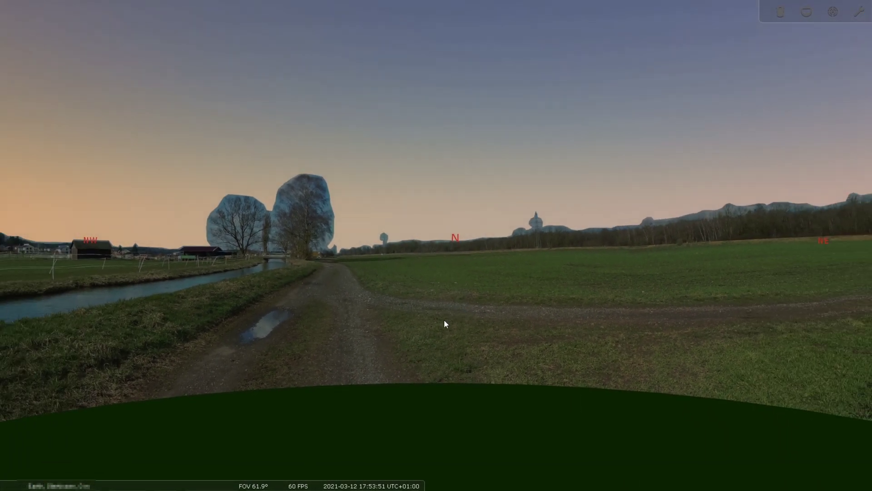
{"action": "key", "text": "Left"}
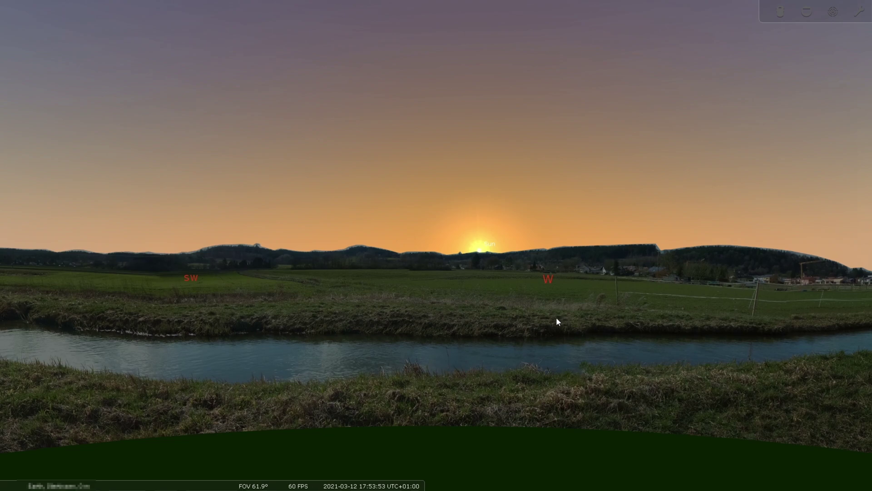
{"action": "left_click_drag", "start_coordinate": [192, 293], "coordinate": [720, 325]}
{"action": "left_click_drag", "start_coordinate": [368, 330], "coordinate": [573, 301]}
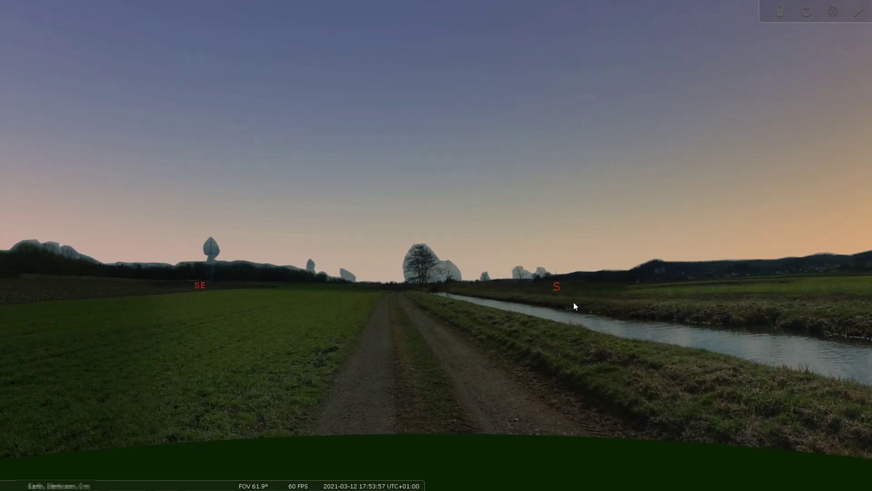
{"action": "left_click_drag", "start_coordinate": [450, 301], "coordinate": [576, 299]}
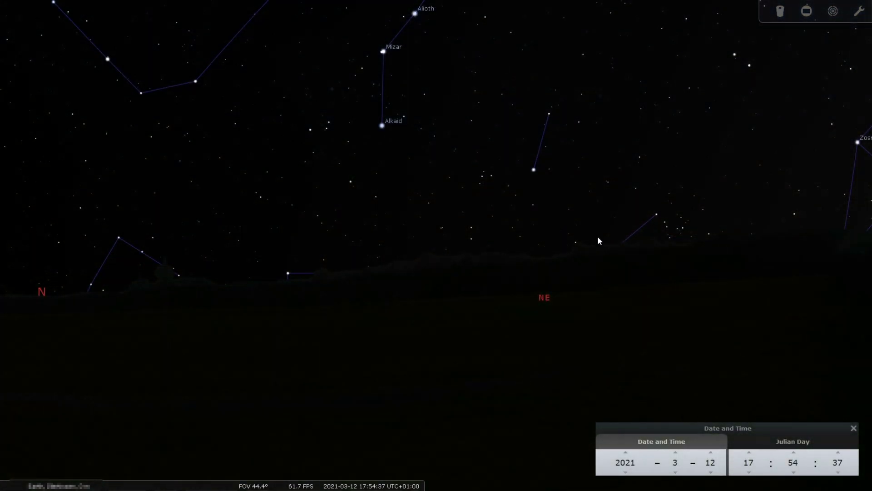
Tilt the view toward the stars and advance the hour from 17 to 22.
{"action": "left_click_drag", "start_coordinate": [598, 238], "coordinate": [581, 348]}
{"action": "left_click_drag", "start_coordinate": [719, 426], "coordinate": [711, 425]}
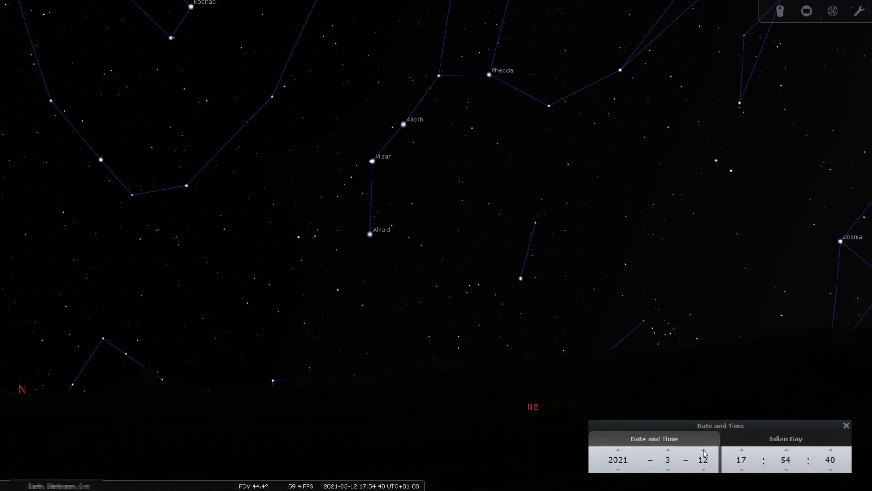
{"action": "left_click", "coordinate": [743, 451]}
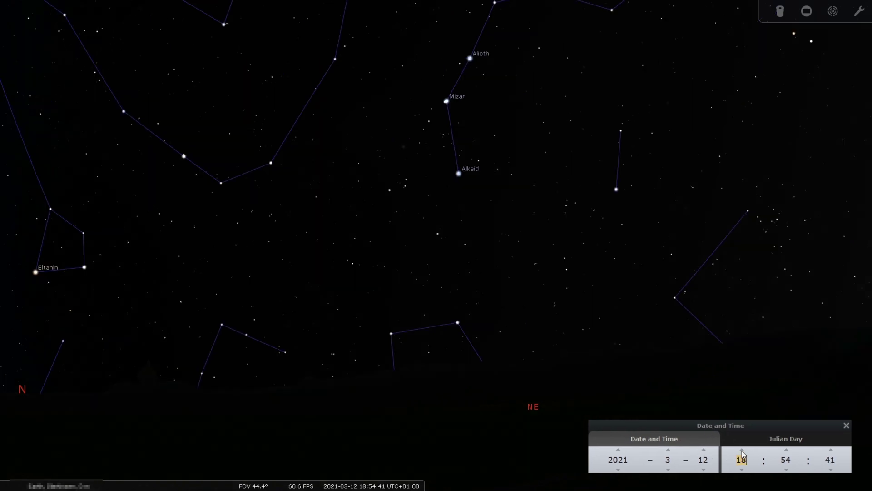
{"action": "left_click", "coordinate": [742, 451]}
{"action": "left_click", "coordinate": [743, 451]}
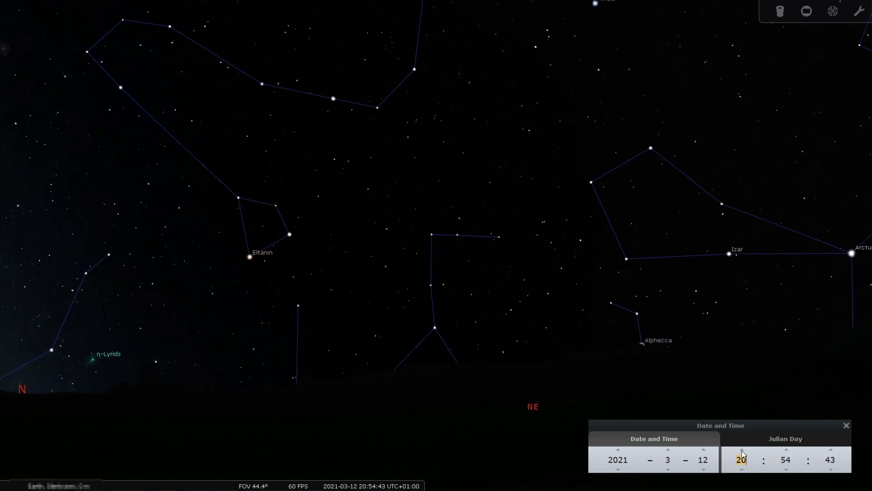
{"action": "left_click", "coordinate": [743, 451]}
{"action": "left_click", "coordinate": [742, 451]}
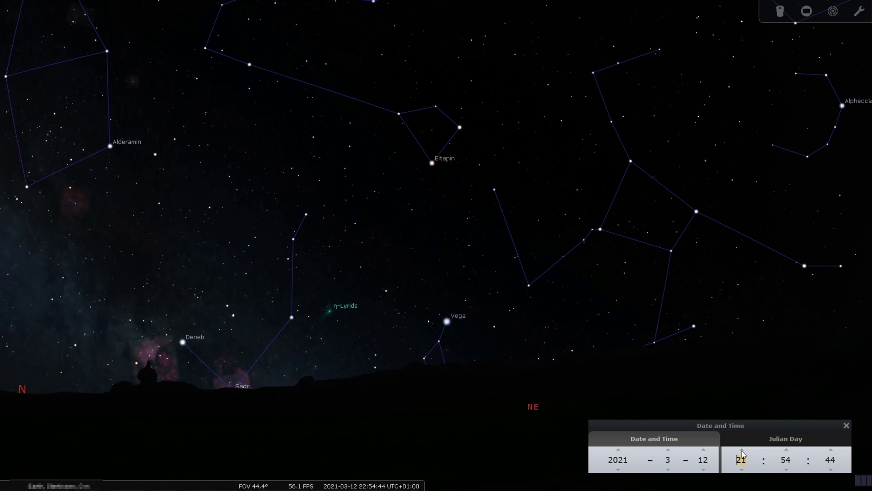